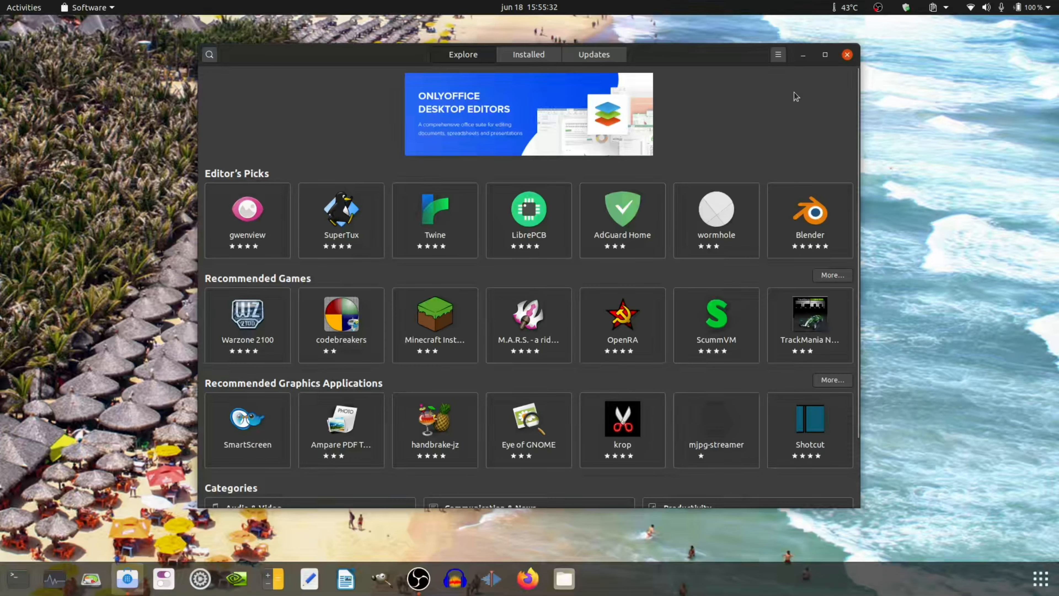
Step: Search the software catalogue for "obs" in a maximized window and open the OBS Studio entry
click(825, 54)
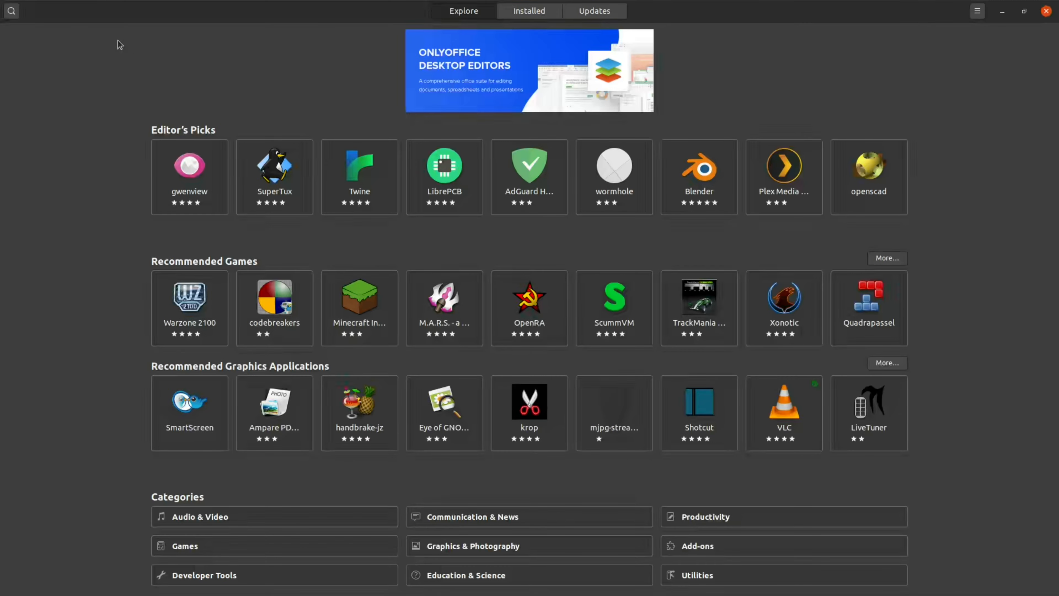
click(11, 12)
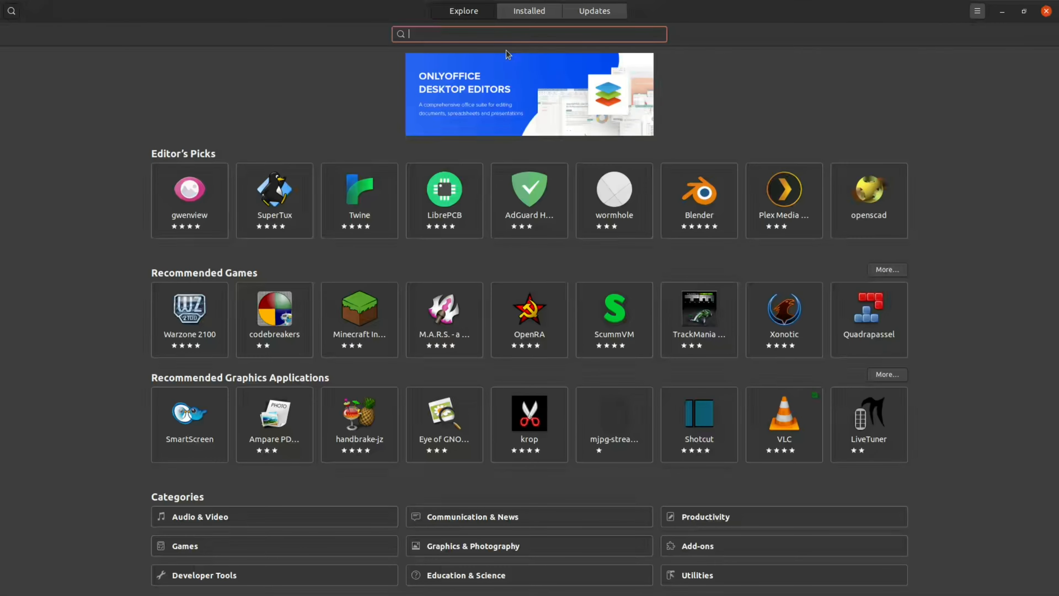
text(obs)
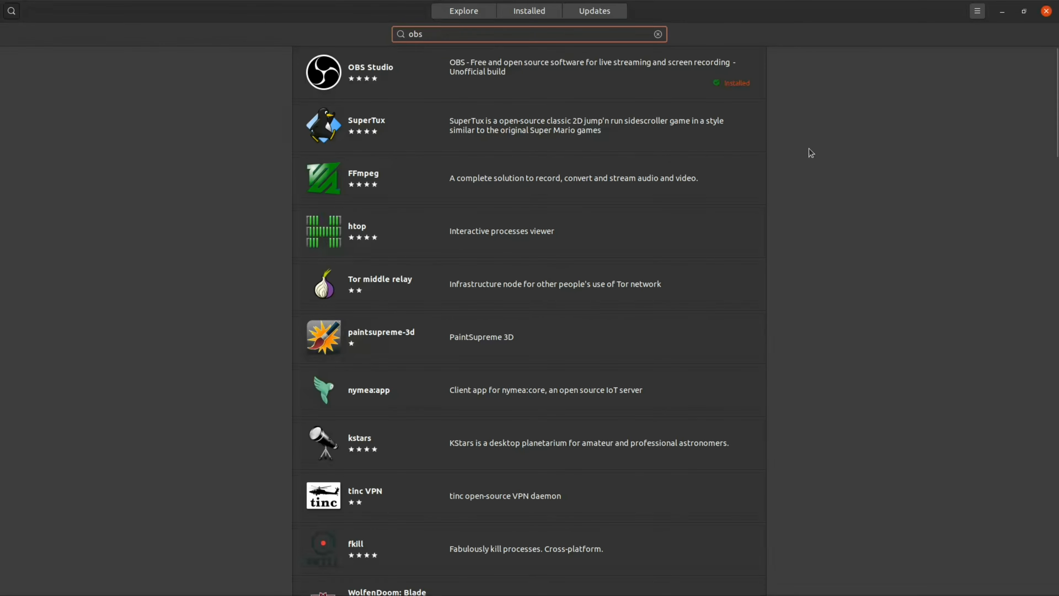
mouse_move(838, 595)
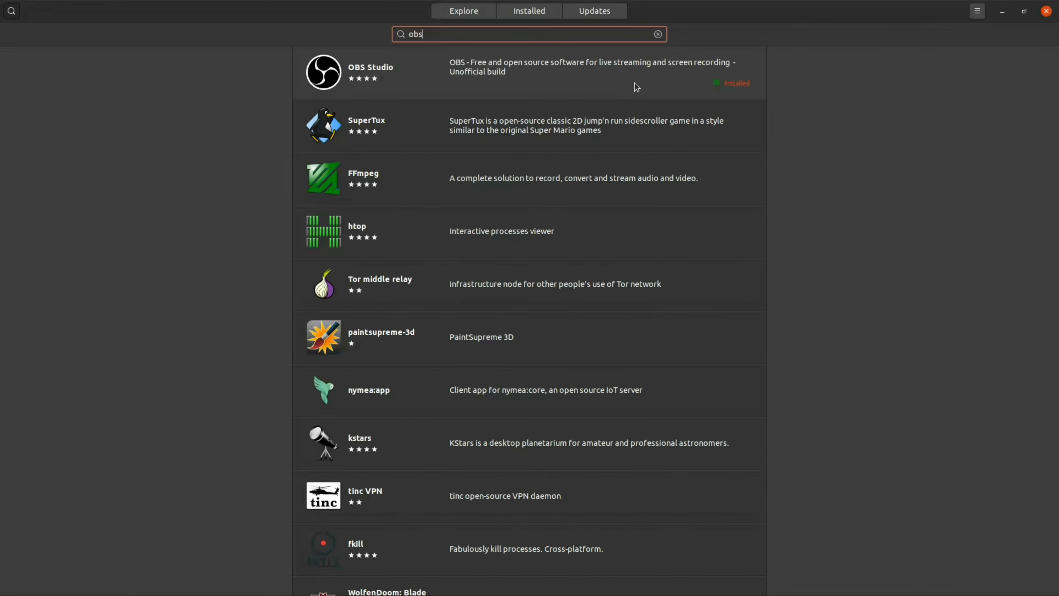
click(604, 88)
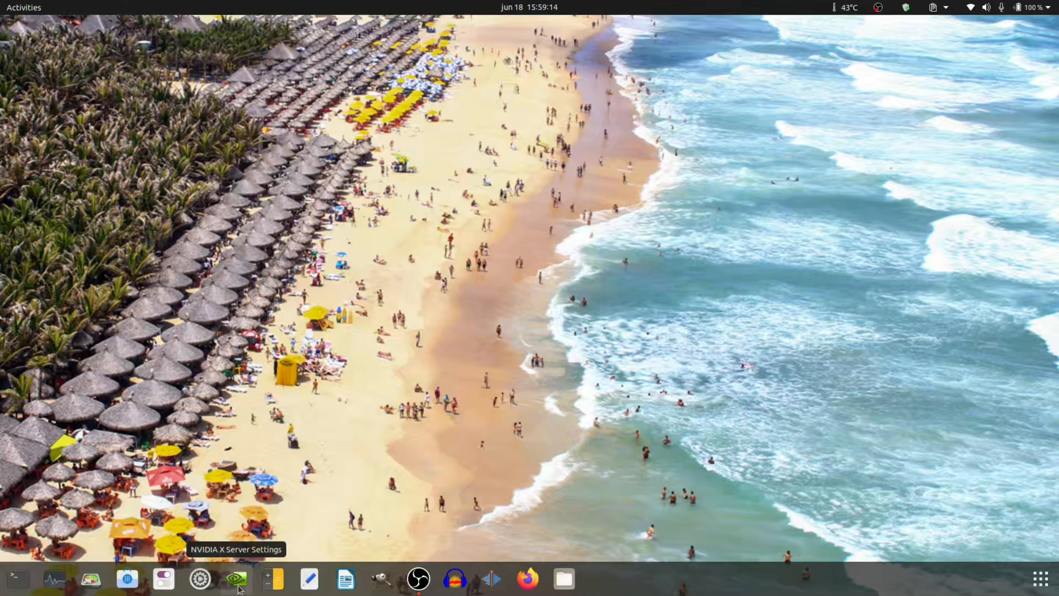
Step: Open NVIDIA X Server Settings to view the PRIME Profiles, and check Audacity's launch options for the dedicated graphics card
click(239, 589)
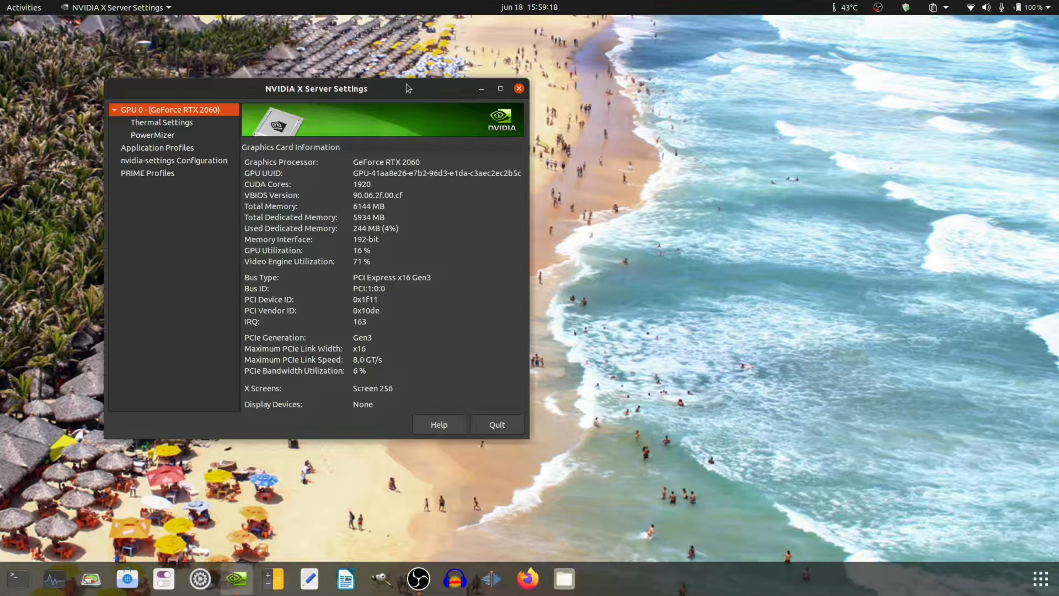
drag(407, 88, 612, 85)
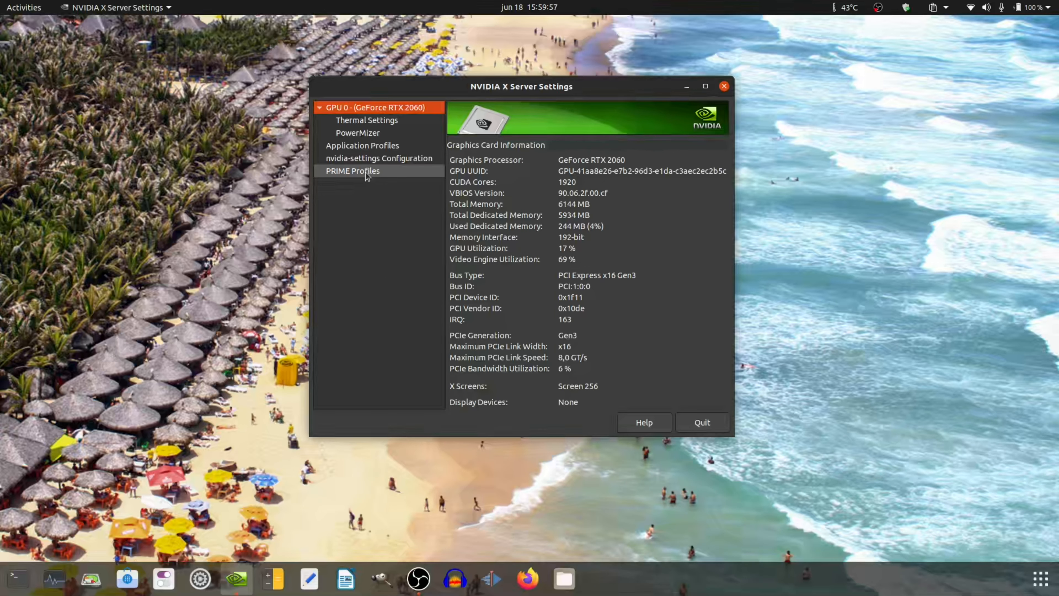
click(398, 174)
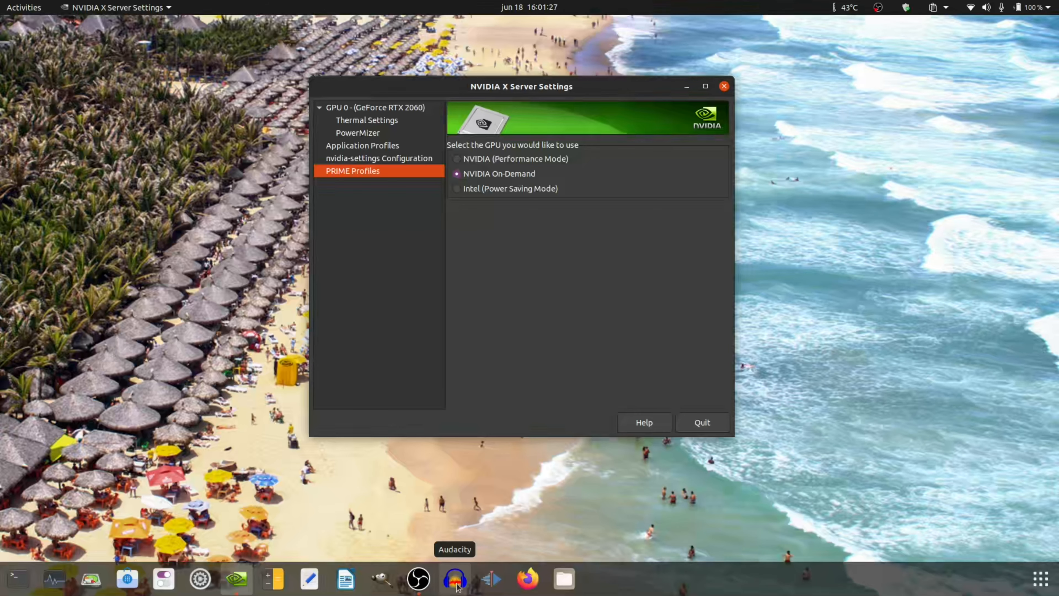
right_click(457, 585)
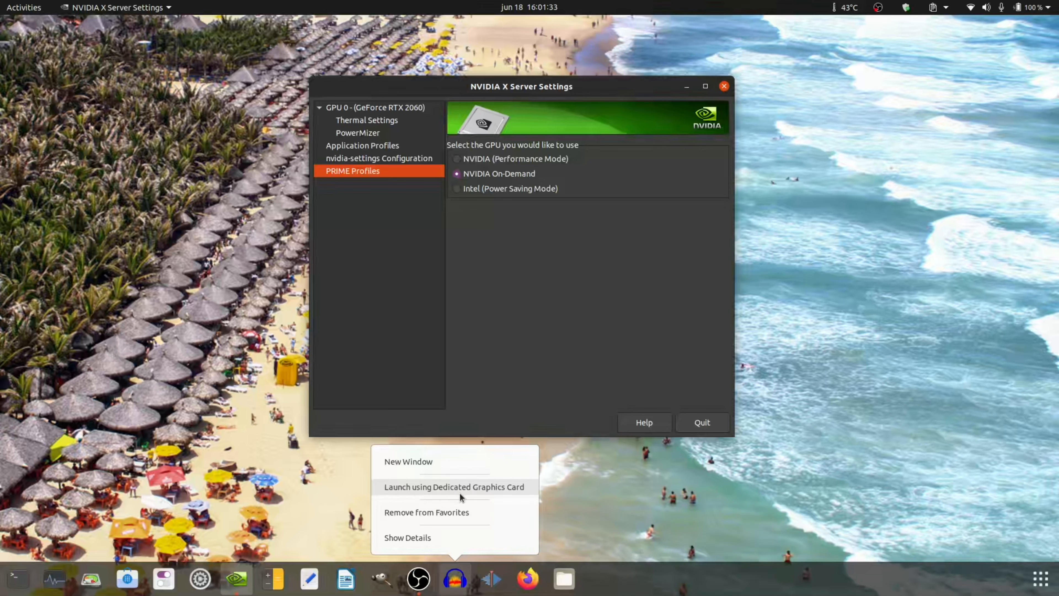
click(622, 316)
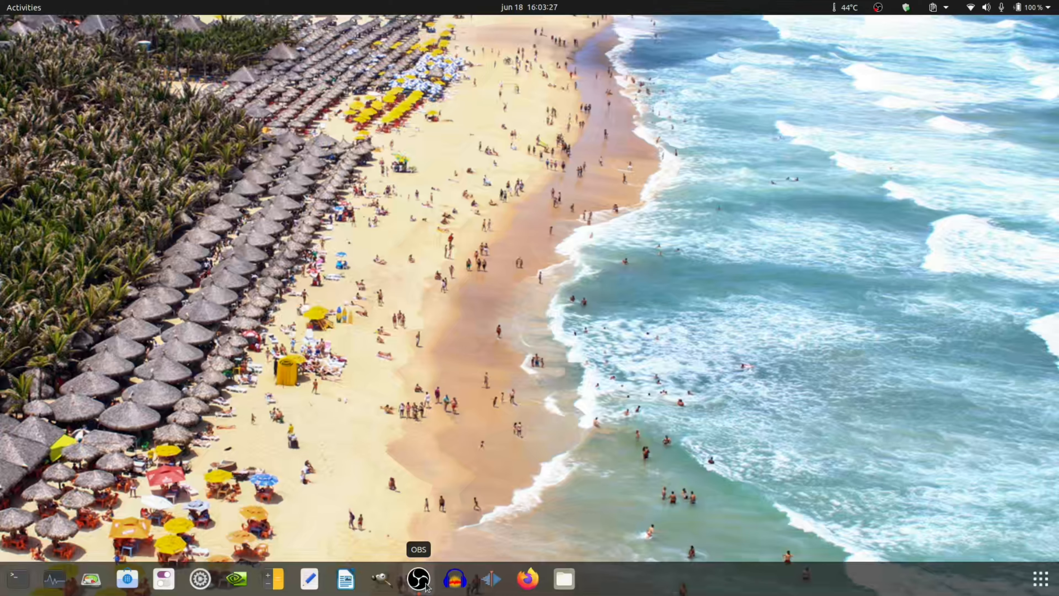
Step: Switch to OBS in a maximized window and review the source types that can be added beside the existing screen capture
click(878, 8)
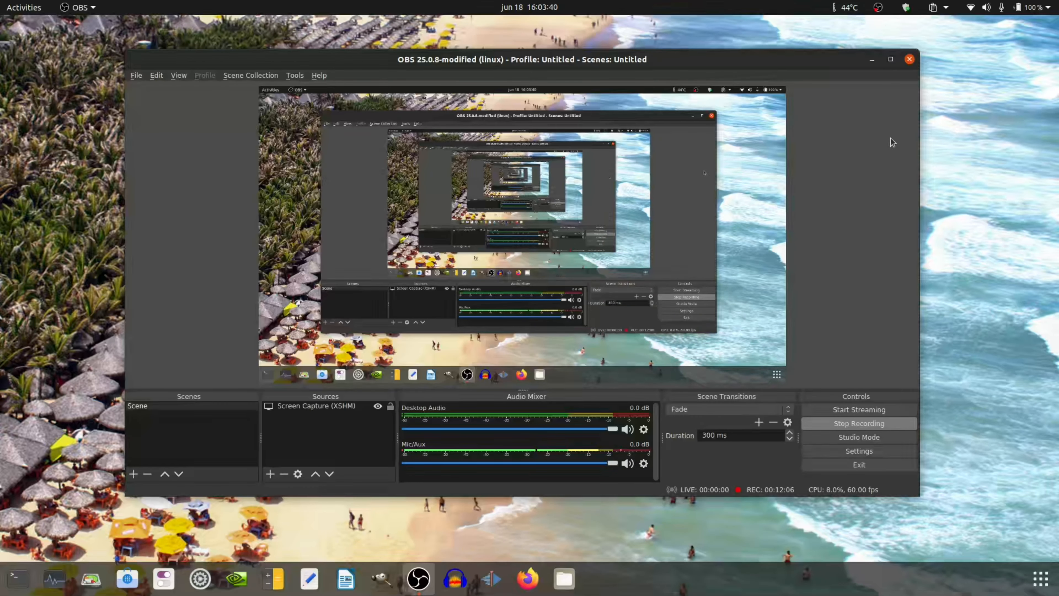
click(891, 59)
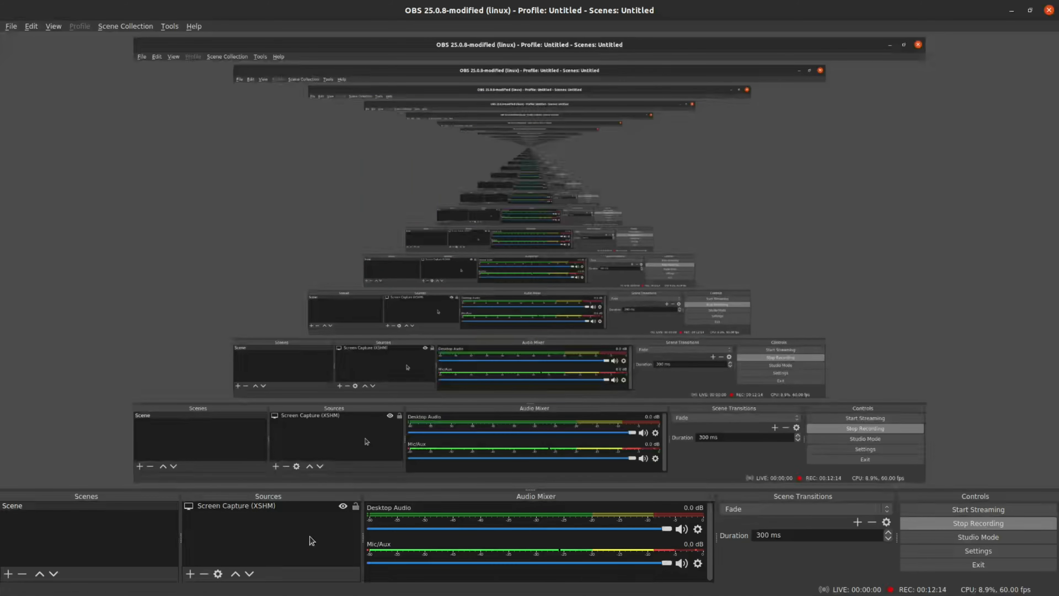
right_click(277, 526)
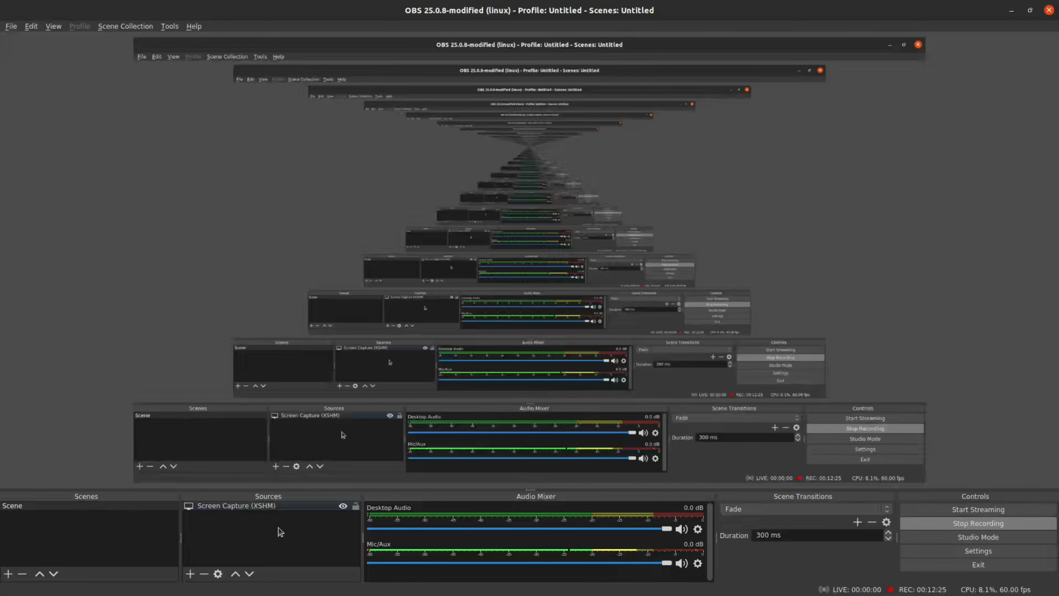
right_click(280, 532)
mouse_move(354, 455)
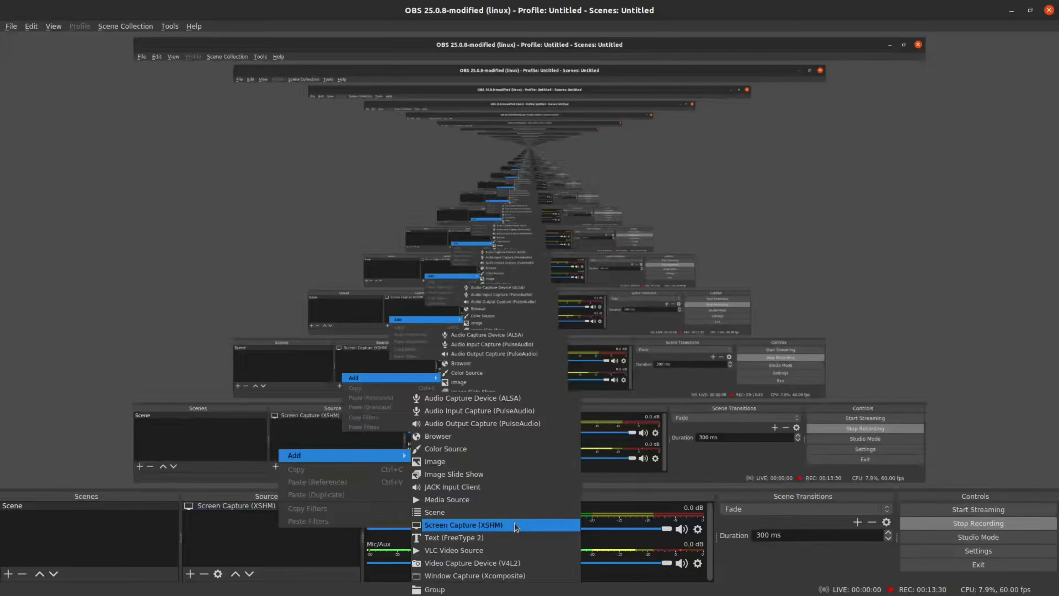
click(207, 533)
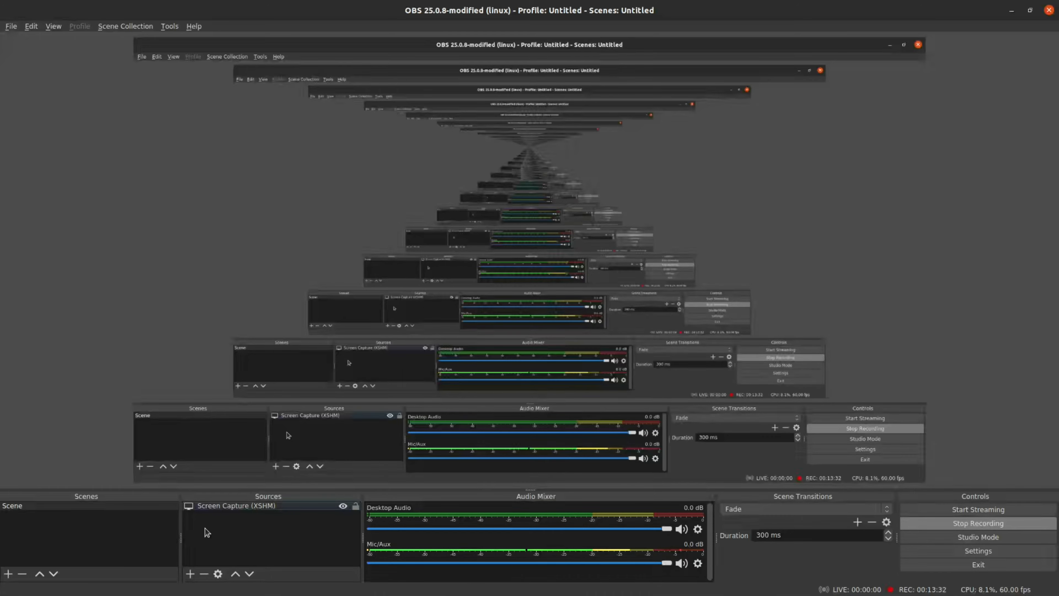
click(252, 507)
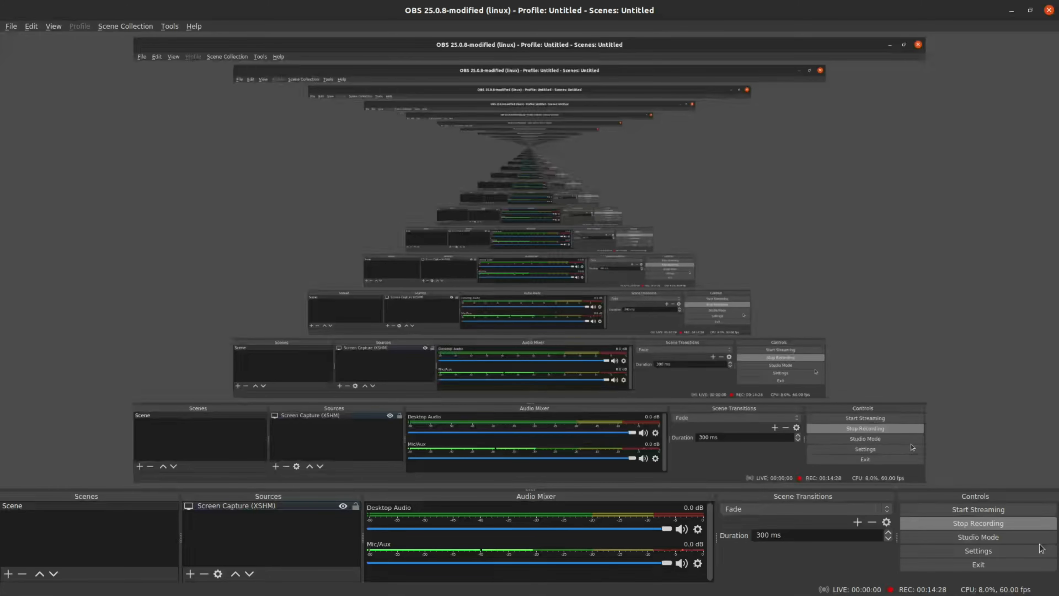
click(648, 132)
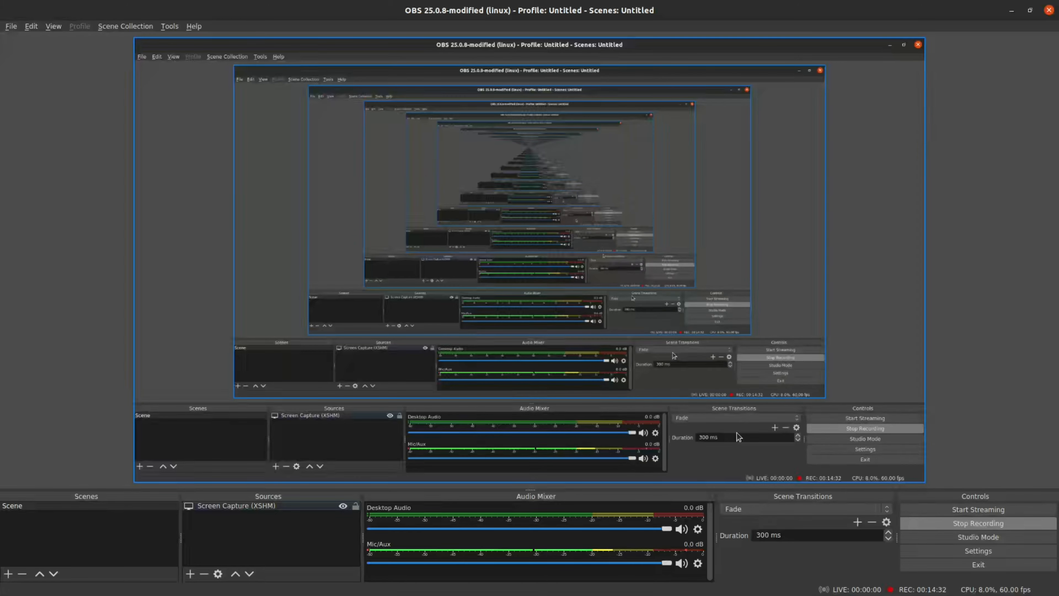
Step: Open the OBS settings and look through the General options, from output and snapping down to multiview
click(1022, 554)
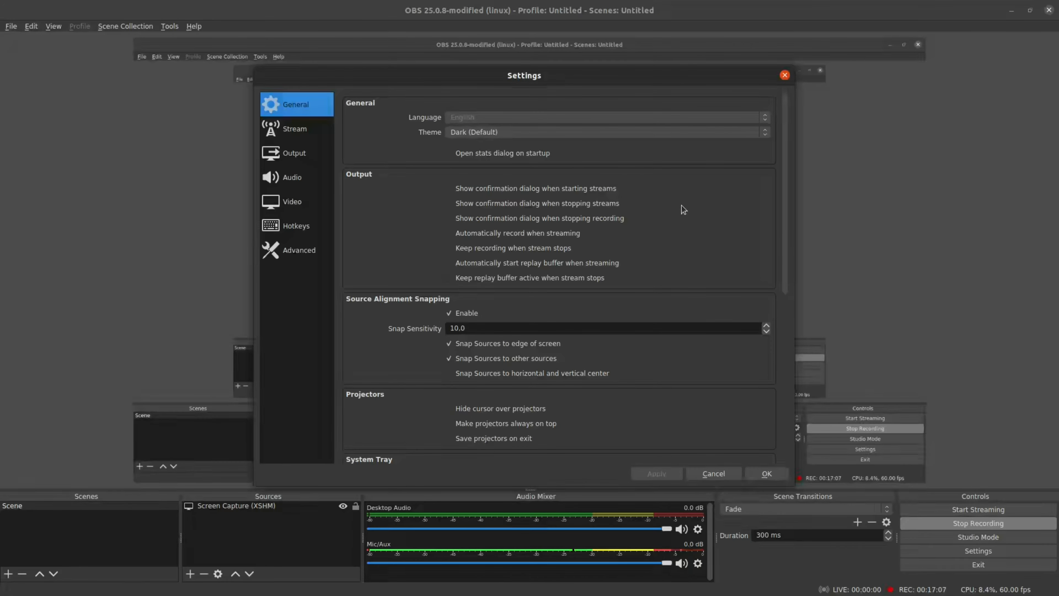
scroll(765, 262, down, 10)
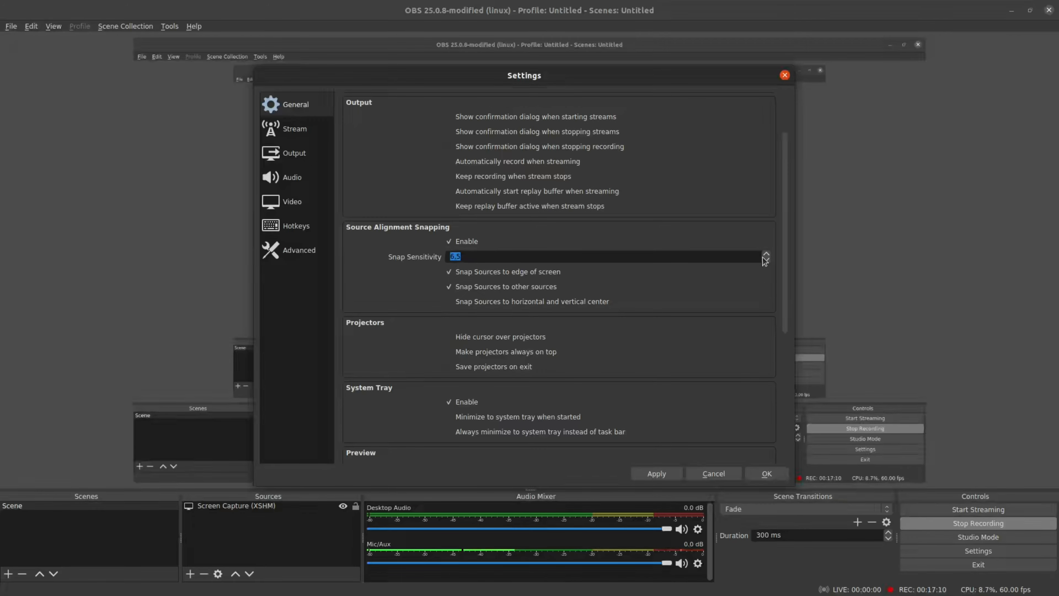
scroll(771, 307, down, 10)
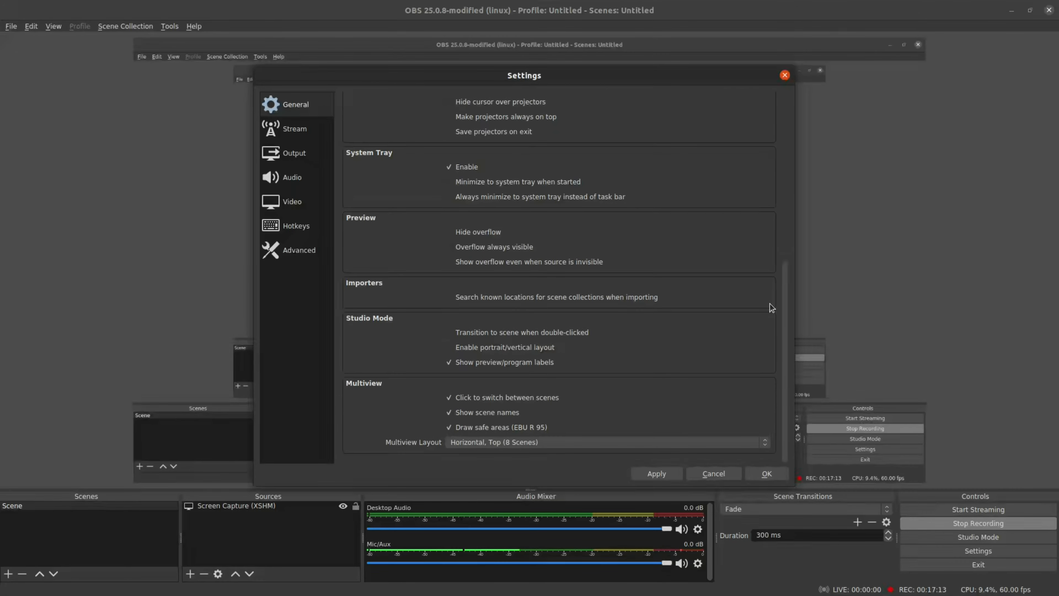
scroll(772, 307, up, 12)
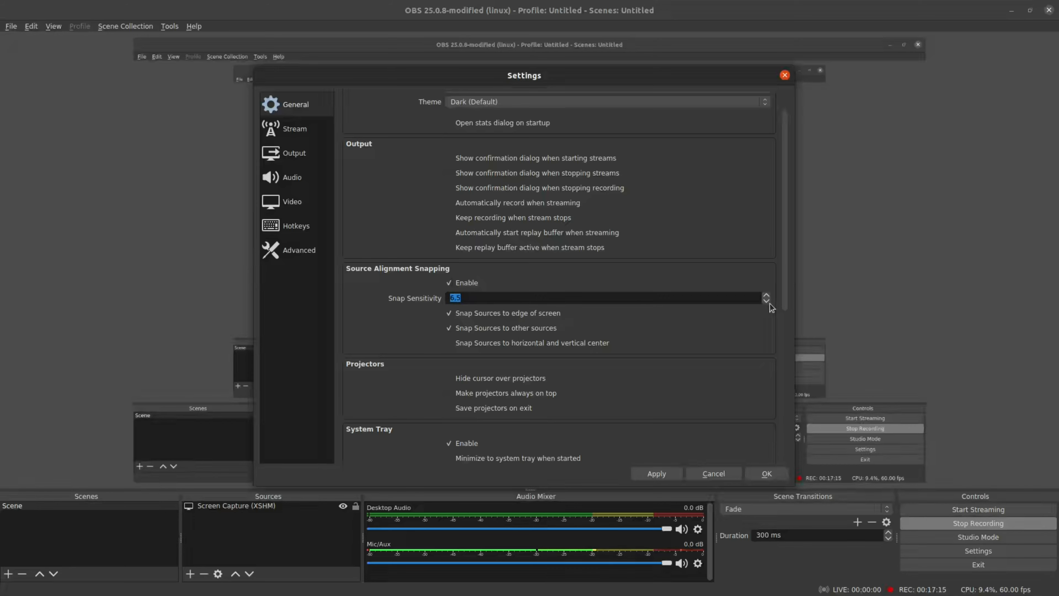
Step: Look through the Stream, Output and Advanced pages of the OBS settings
click(316, 127)
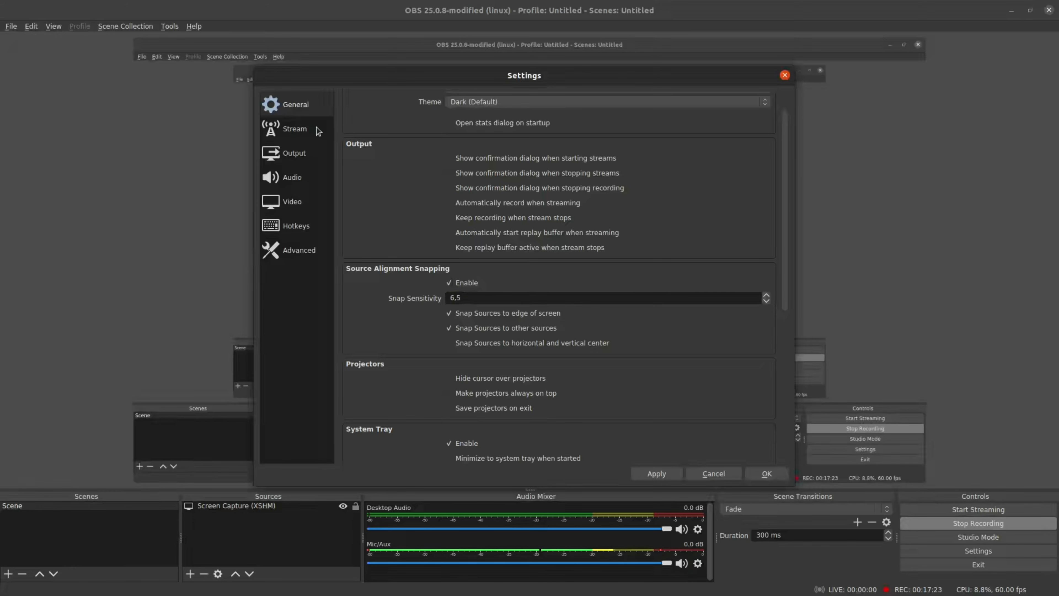
click(317, 128)
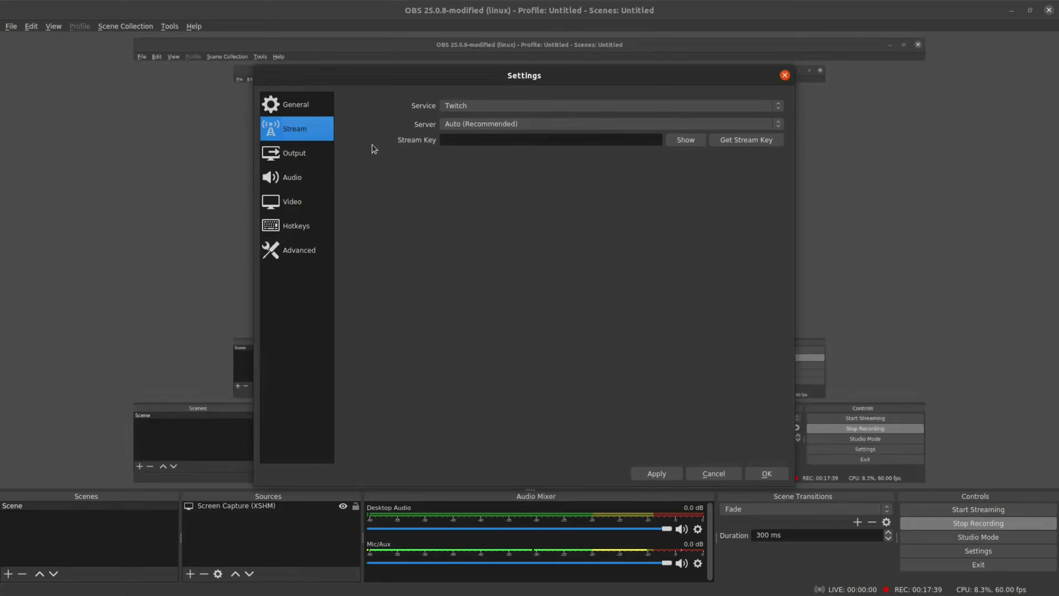
click(313, 161)
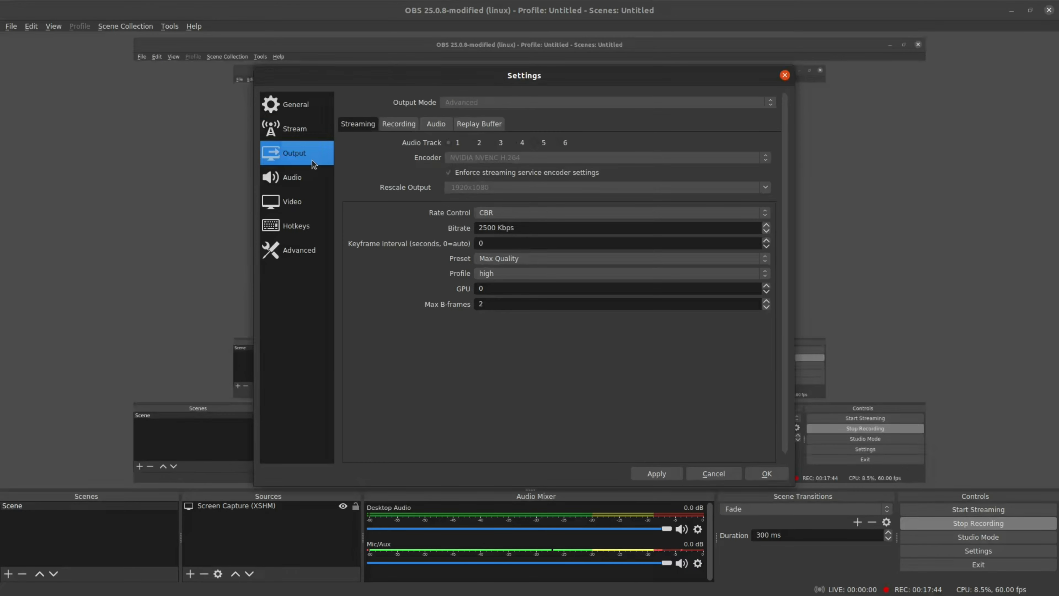
click(313, 255)
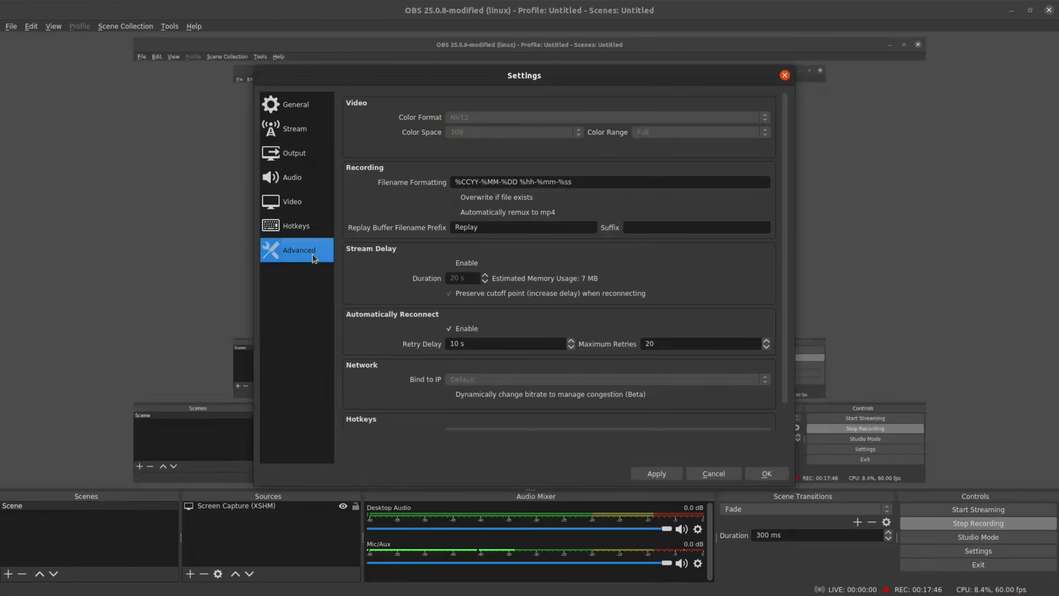
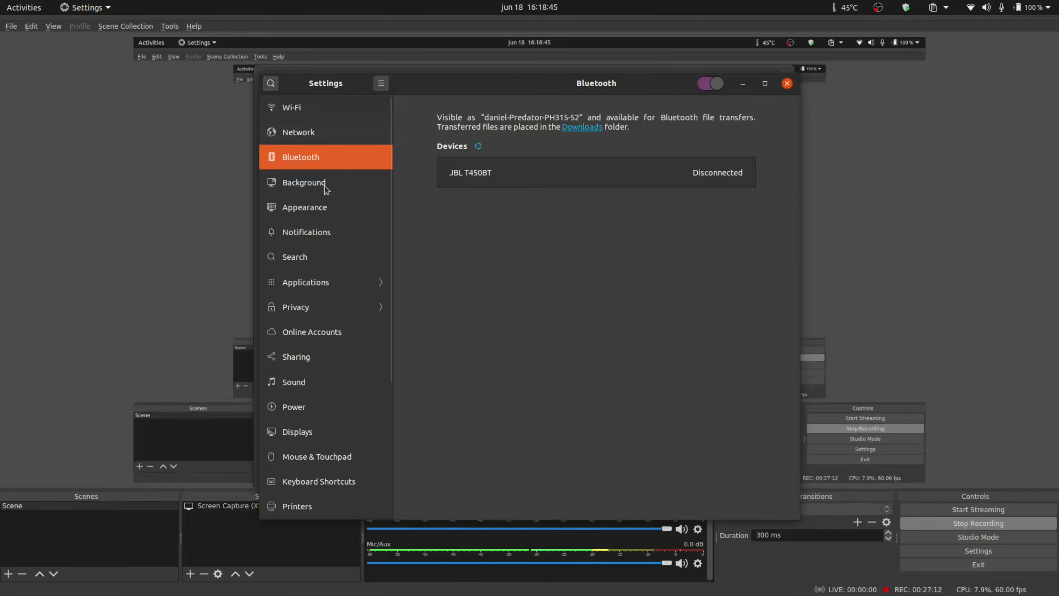
Step: Open the system's Sound settings and check the volume levels, output device and input device
click(294, 382)
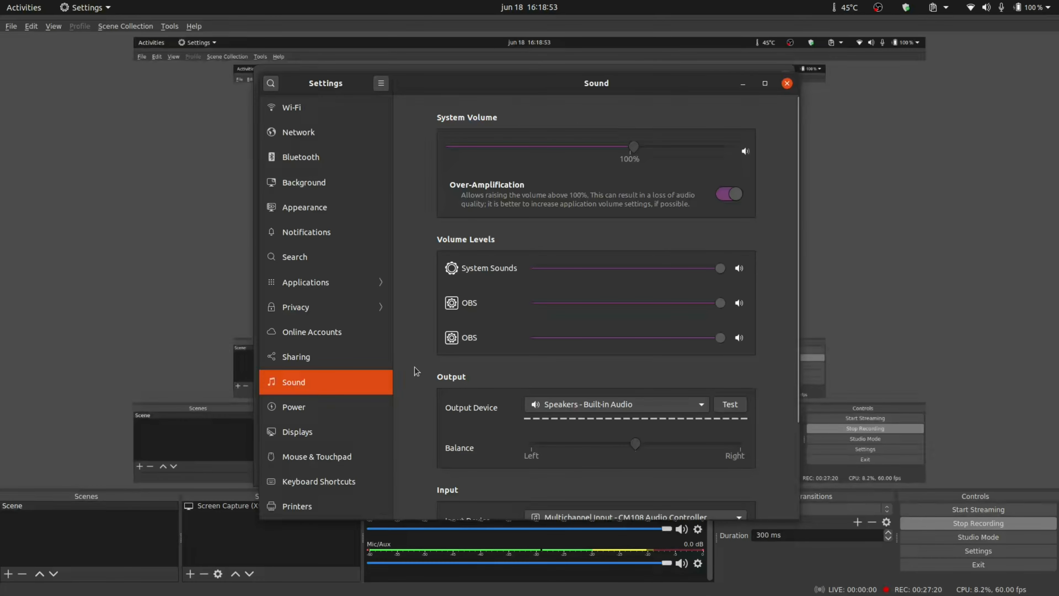
scroll(413, 387, down, 3)
scroll(420, 345, down, 3)
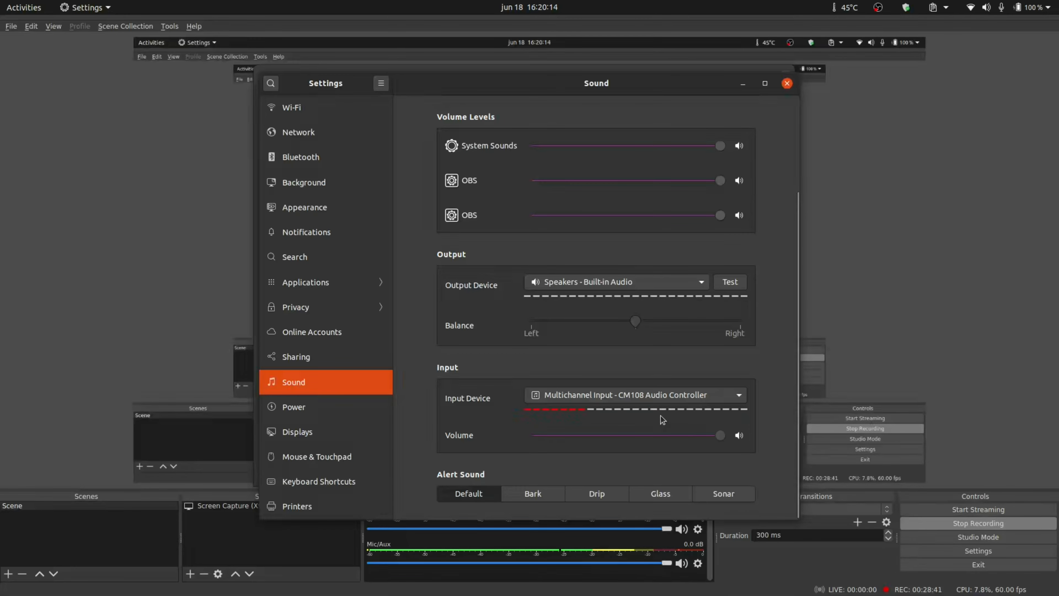
scroll(410, 428, up, 3)
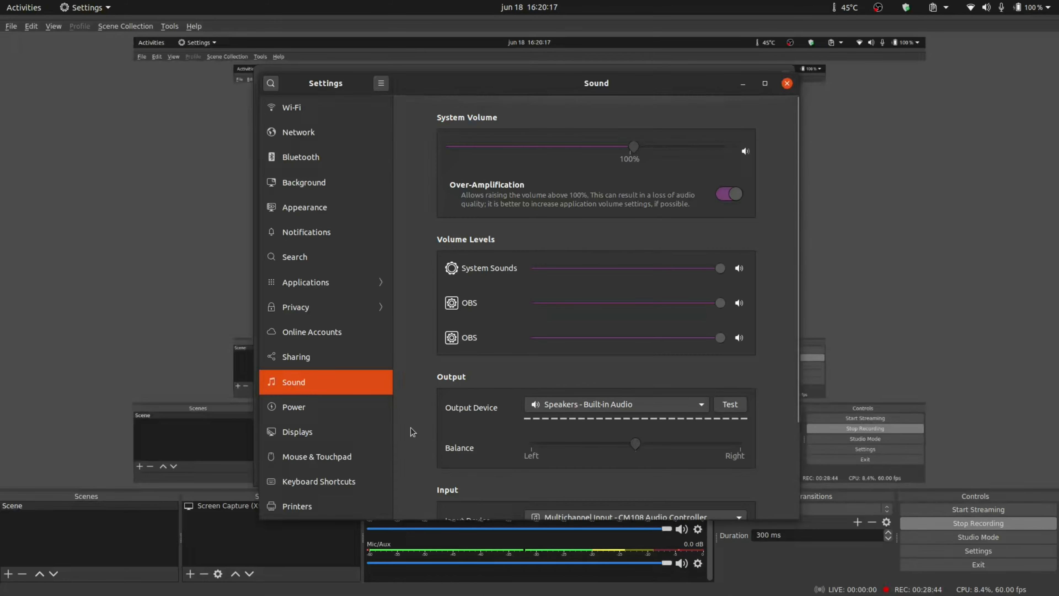
scroll(410, 428, down, 3)
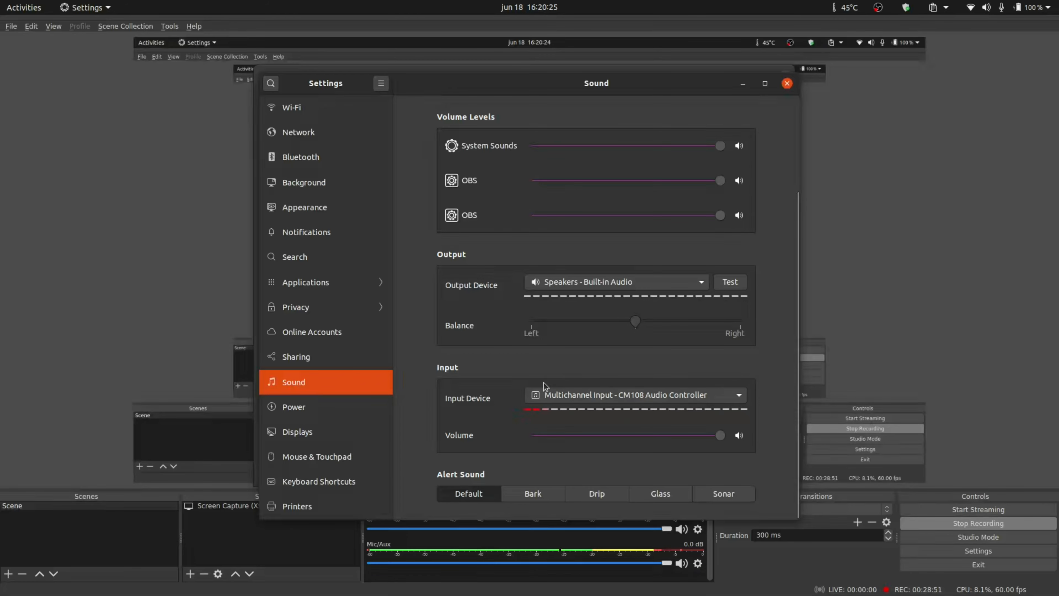
scroll(417, 245, up, 3)
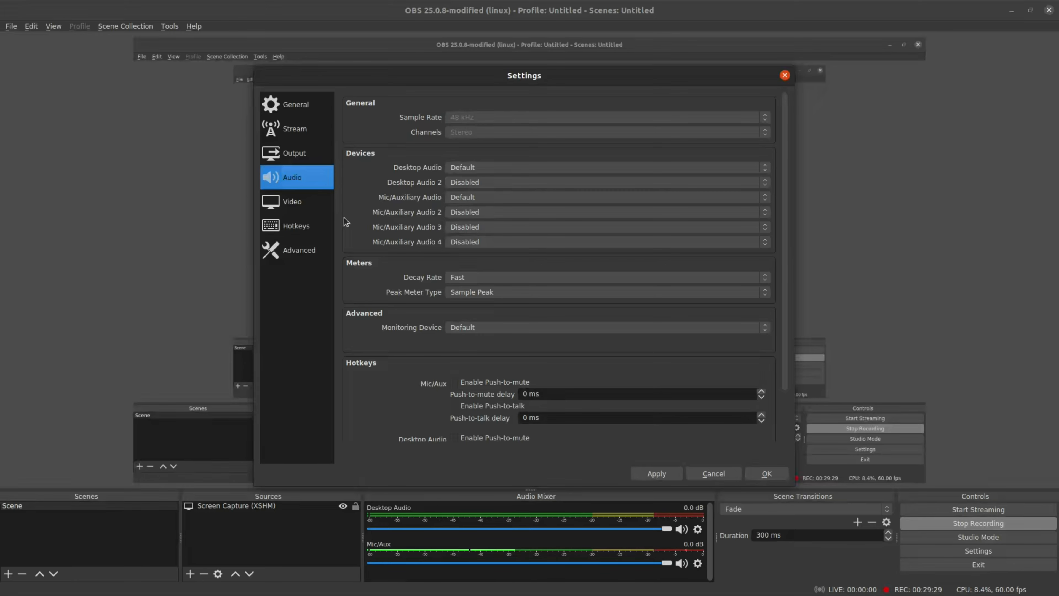
Step: Review the OBS output settings for streaming, the audio tracks and recording
click(318, 159)
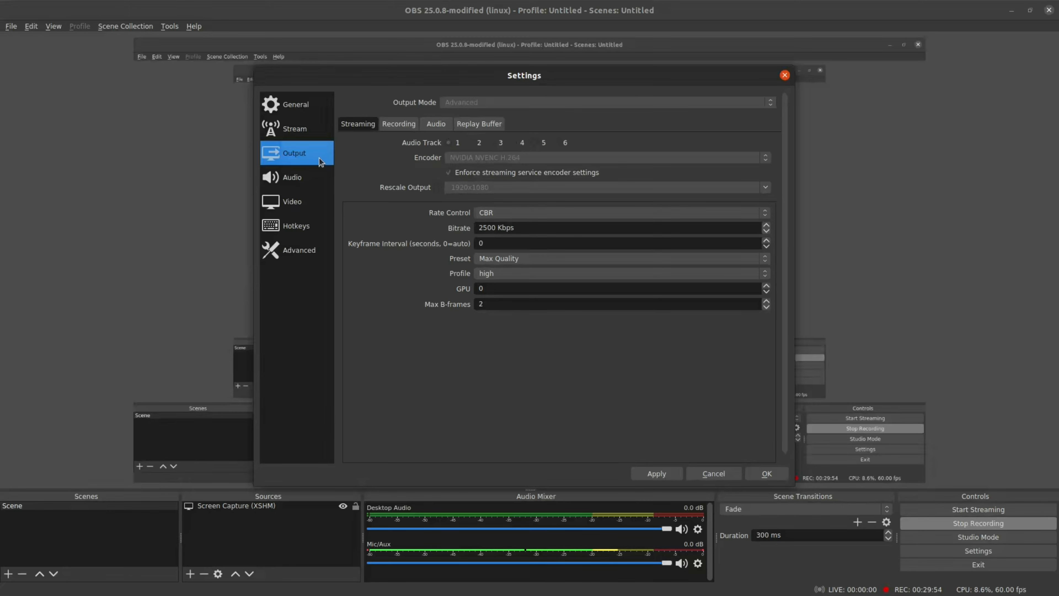
click(358, 128)
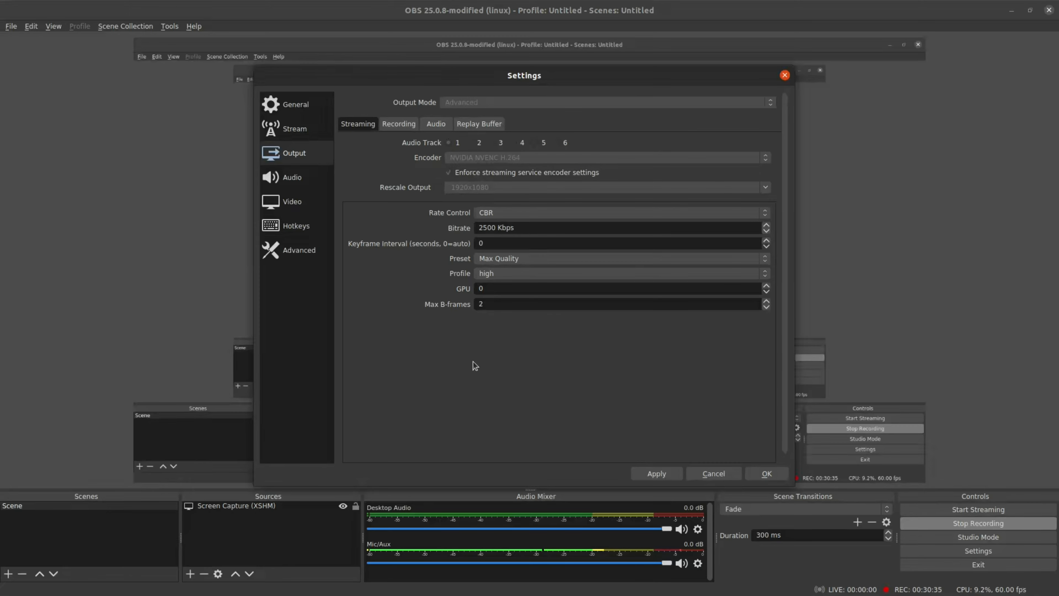
click(443, 126)
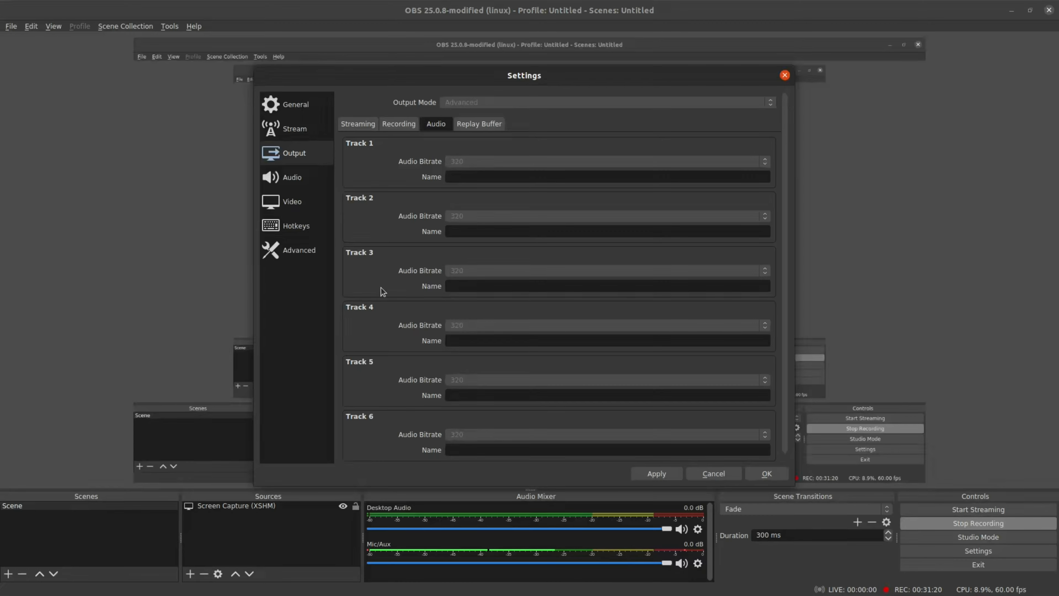
click(401, 125)
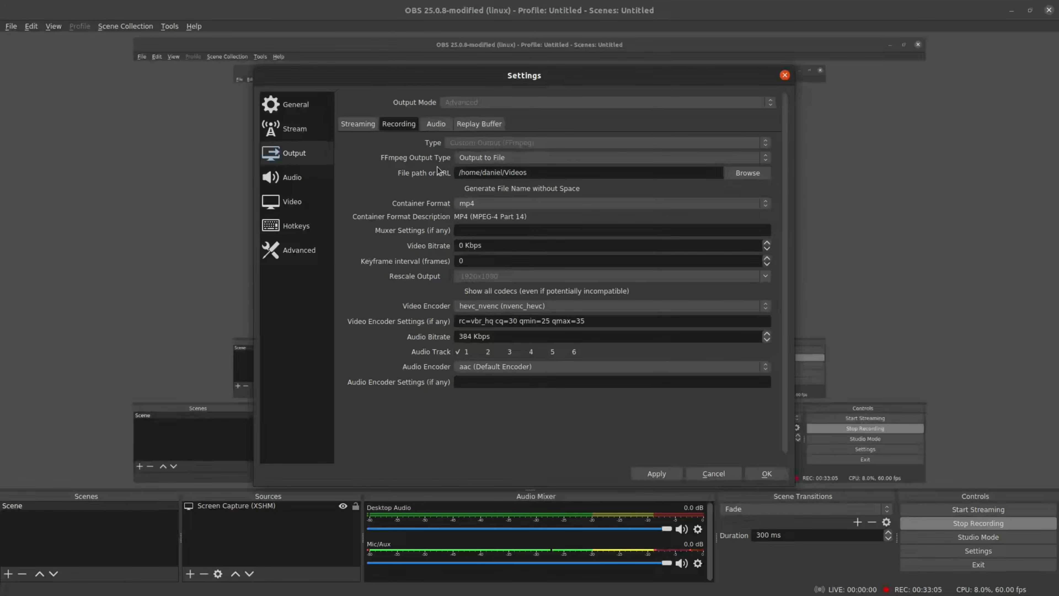
Step: Look at the file and URL choices for the FFmpeg output type, keeping Output to File
click(593, 160)
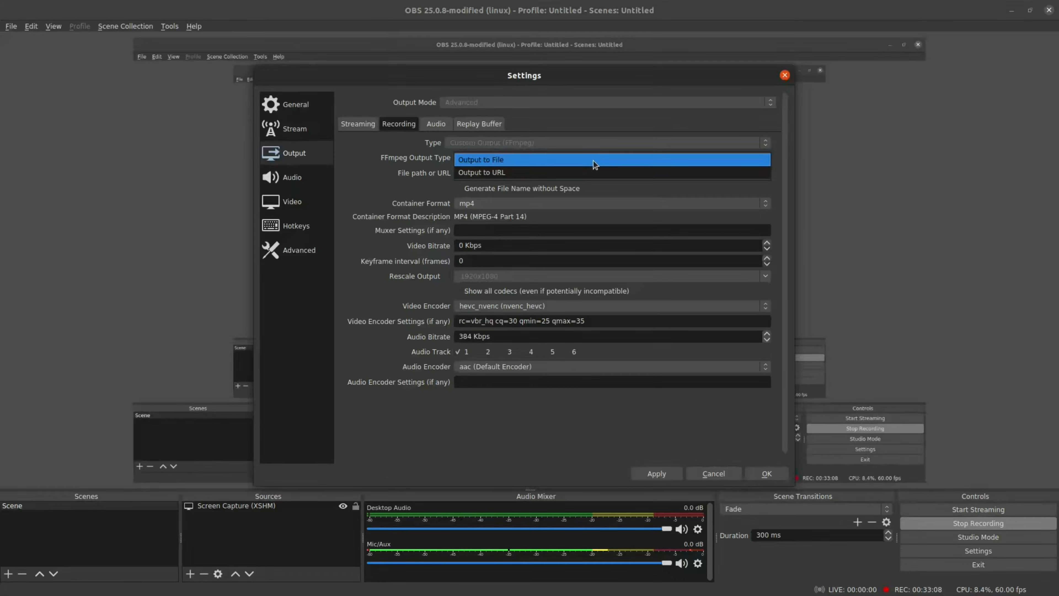
click(594, 160)
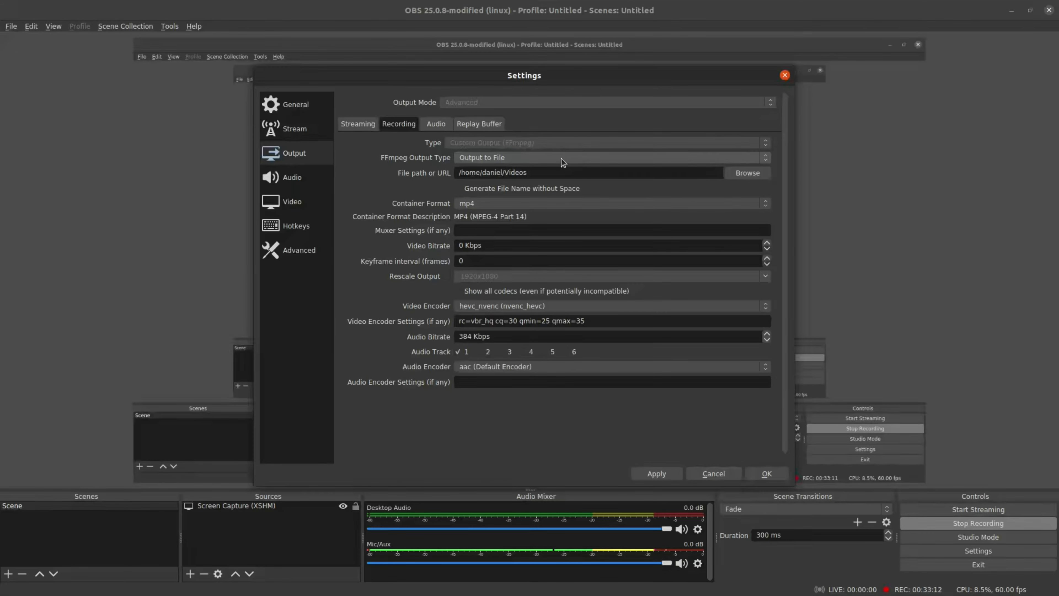
click(542, 158)
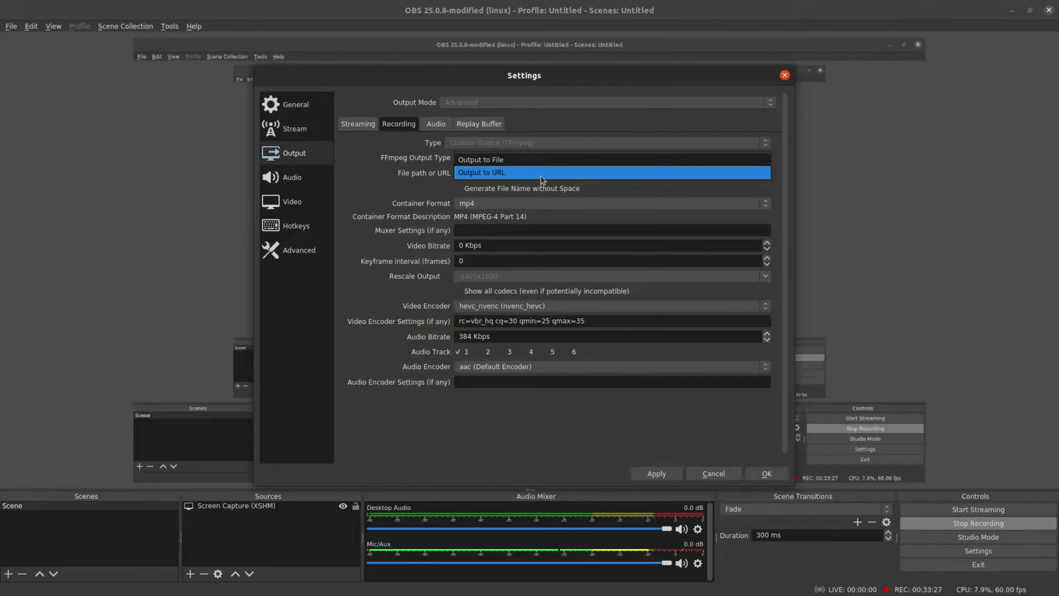
click(568, 148)
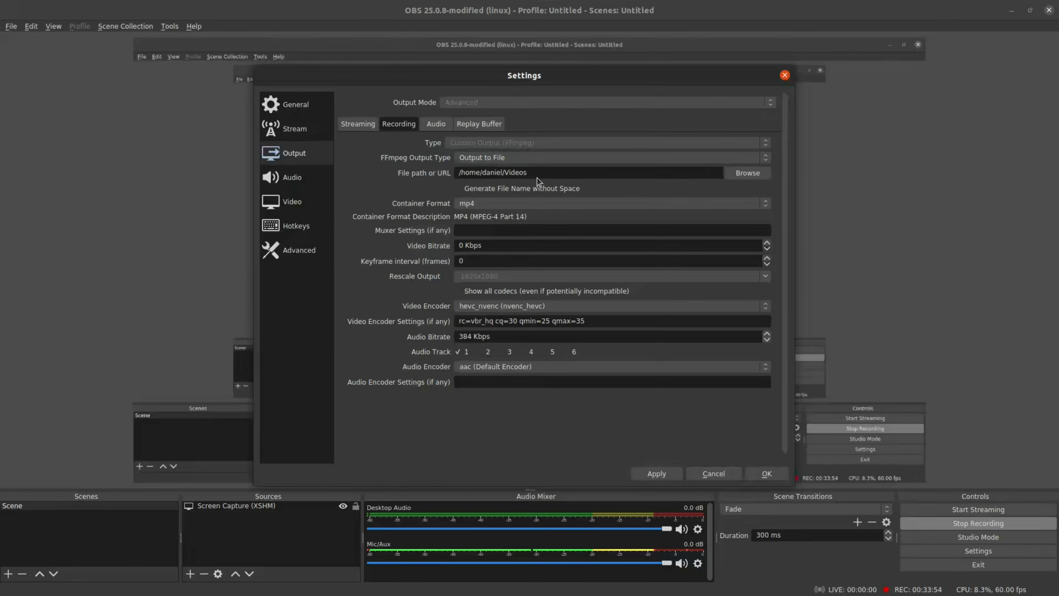
Step: Browse to the Videos folder in the home directory for the recording path, and leave the folder selection without choosing
click(756, 176)
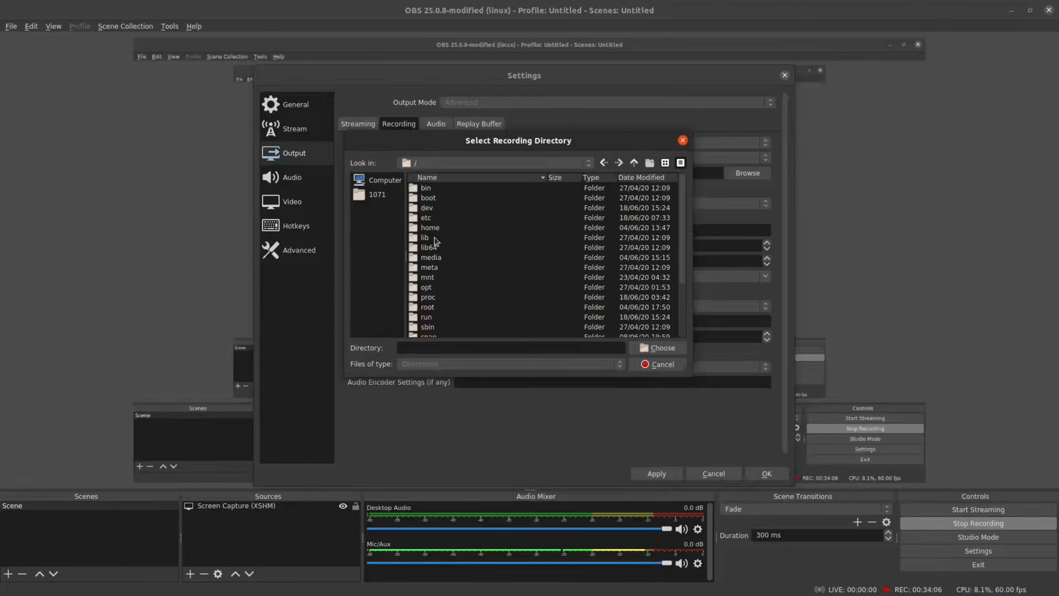
double_click(435, 229)
double_click(429, 188)
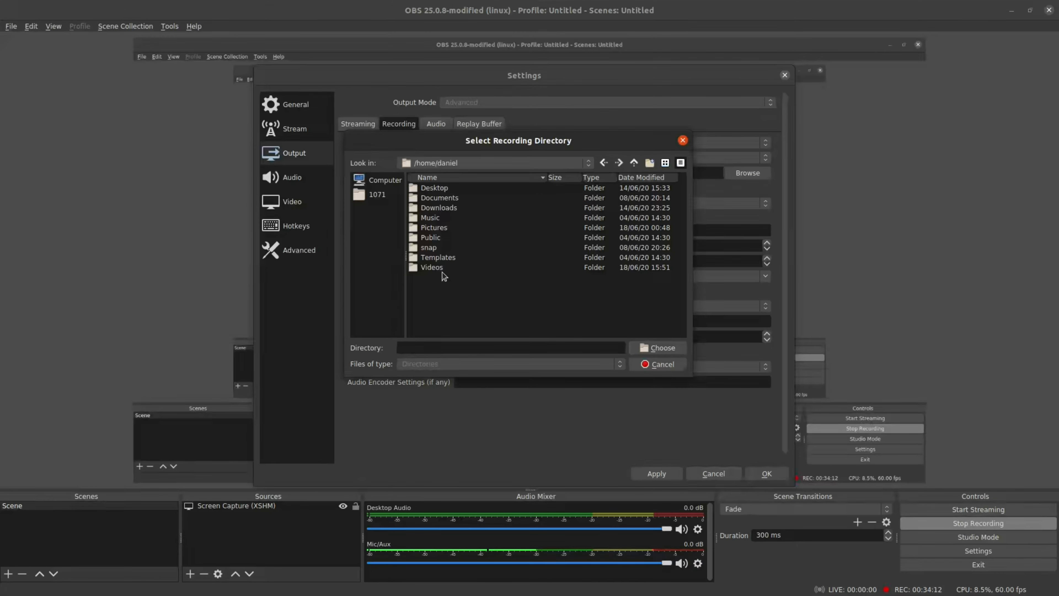
double_click(437, 269)
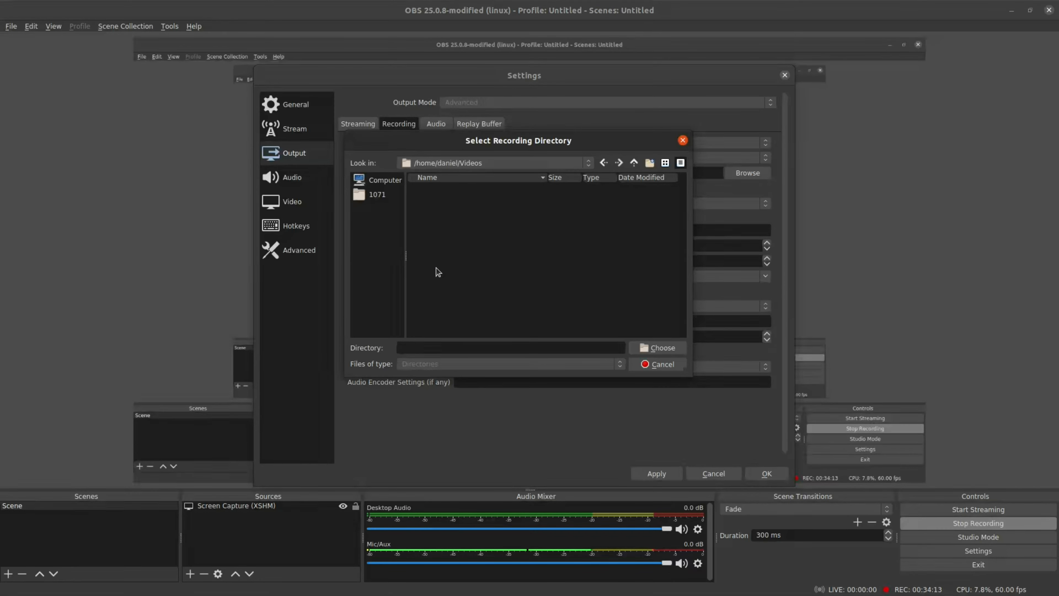
click(658, 365)
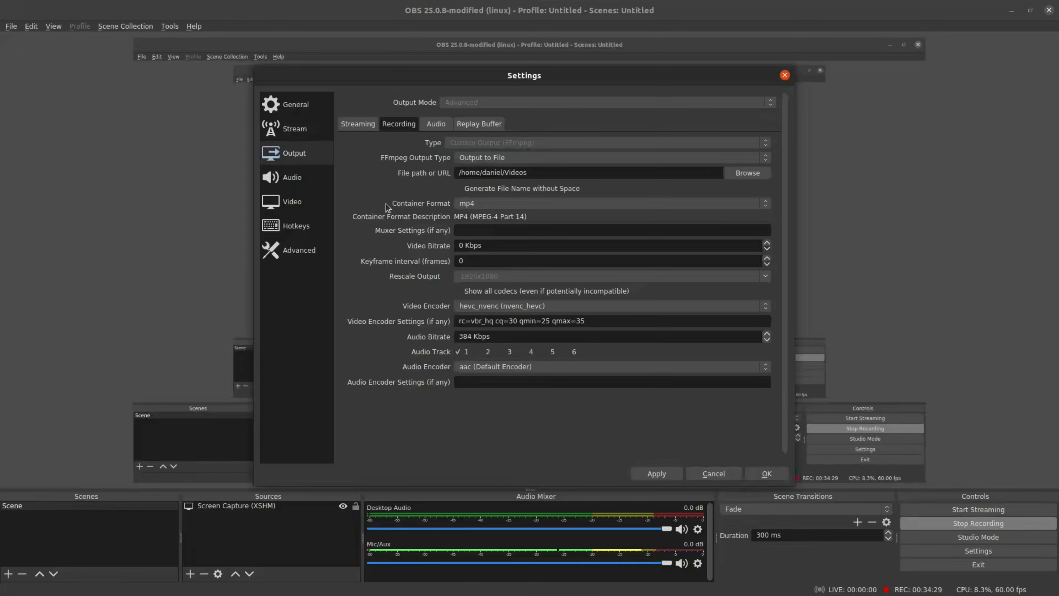
Step: Look through the whole list of container formats available for recording
click(633, 203)
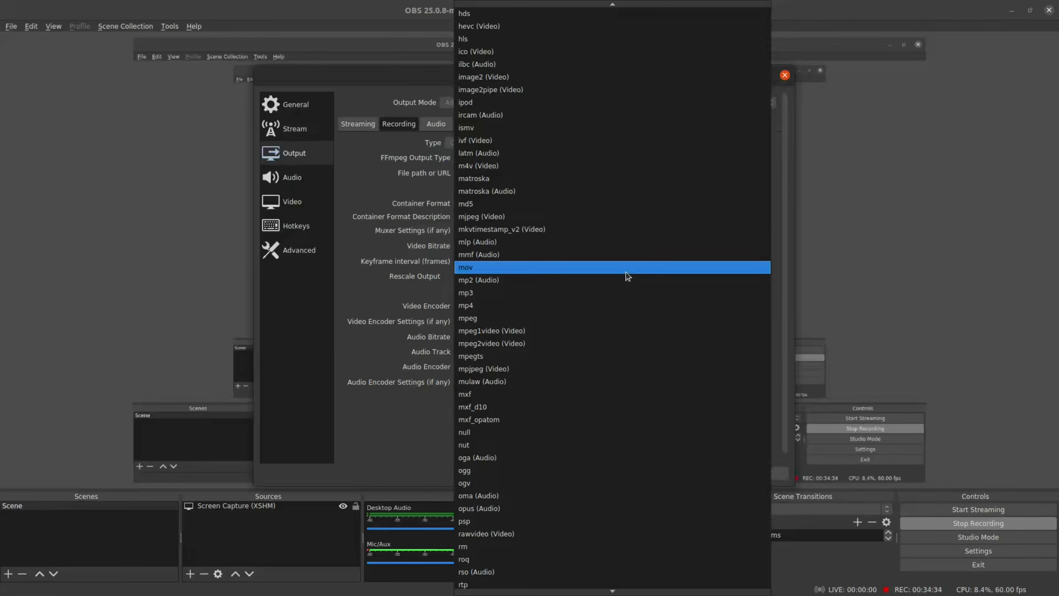
scroll(709, 212, down, 14)
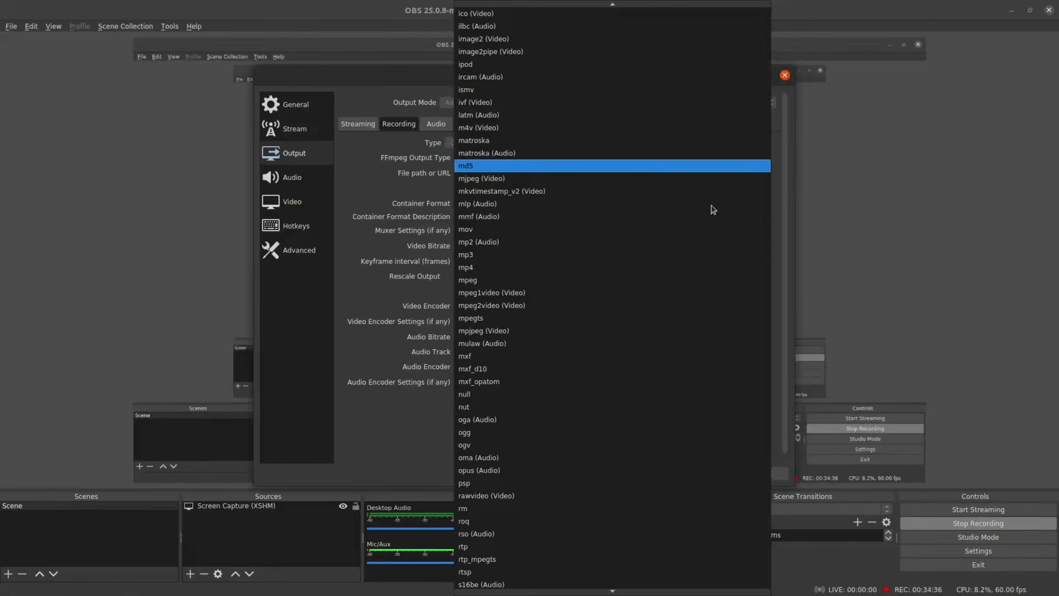
scroll(713, 209, up, 20)
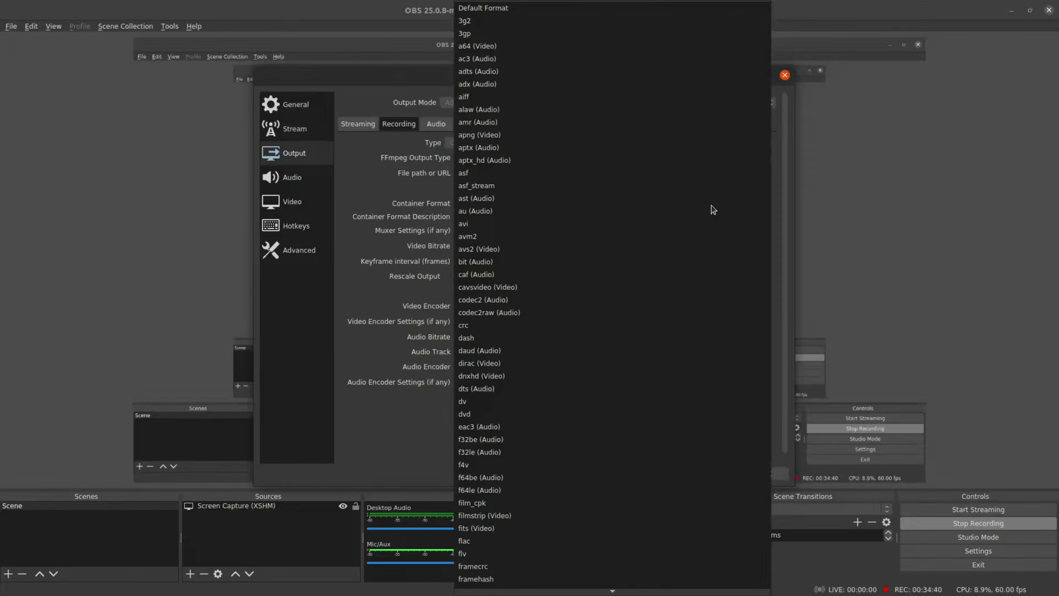
scroll(713, 209, down, 17)
scroll(713, 209, up, 17)
scroll(713, 209, down, 18)
scroll(713, 209, down, 17)
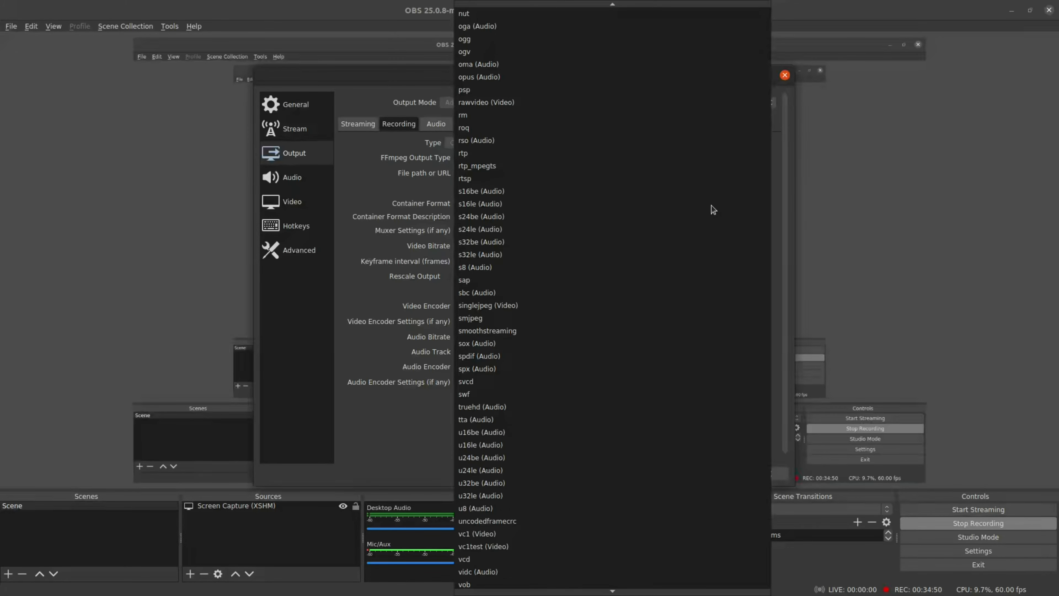
scroll(712, 209, up, 20)
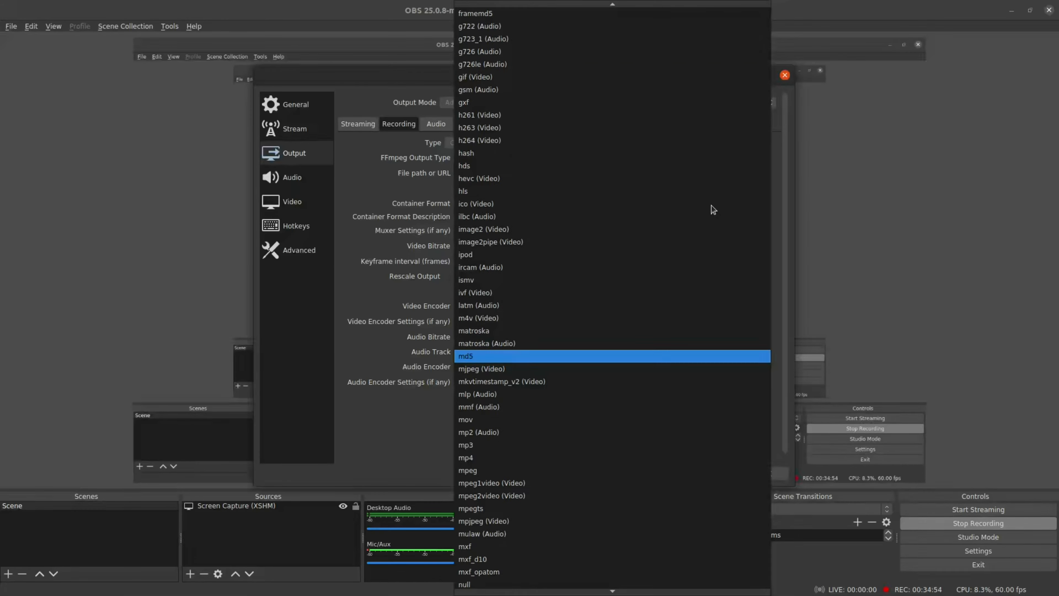
click(363, 181)
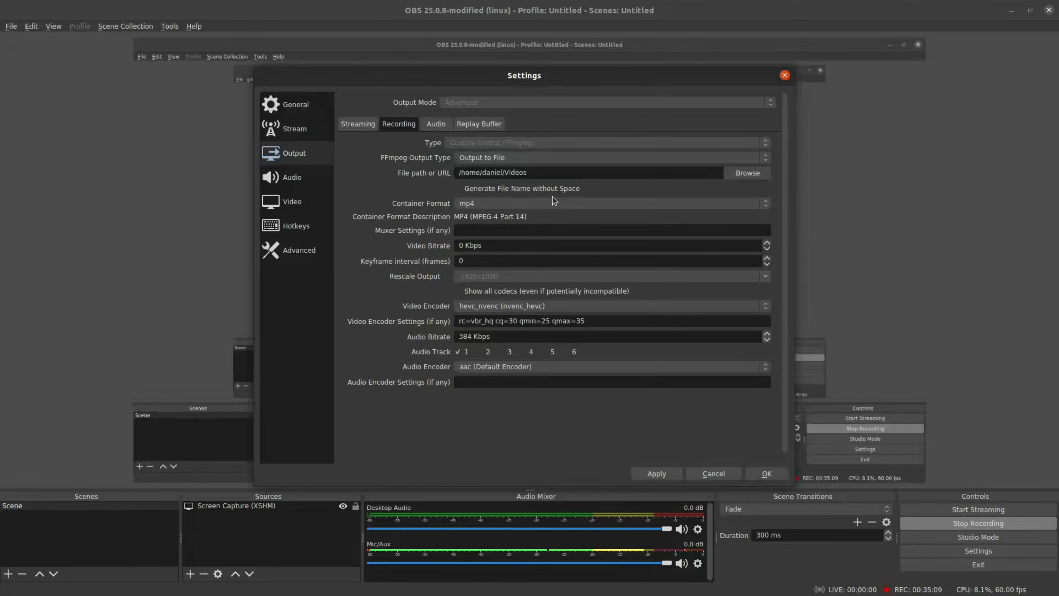
Step: Go over the recording container formats once more and select mp4
click(612, 204)
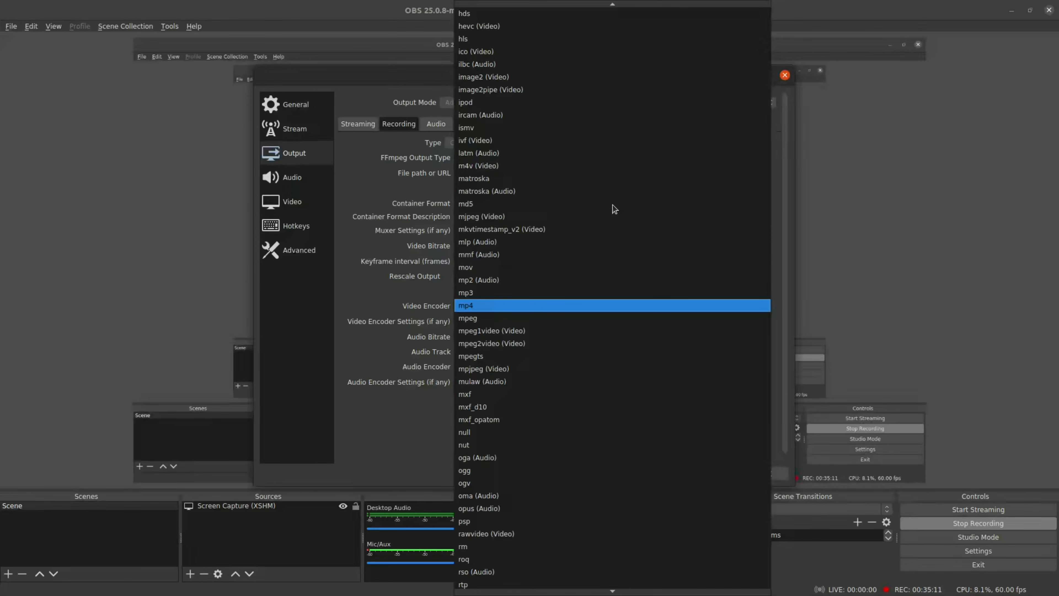
scroll(686, 226, down, 15)
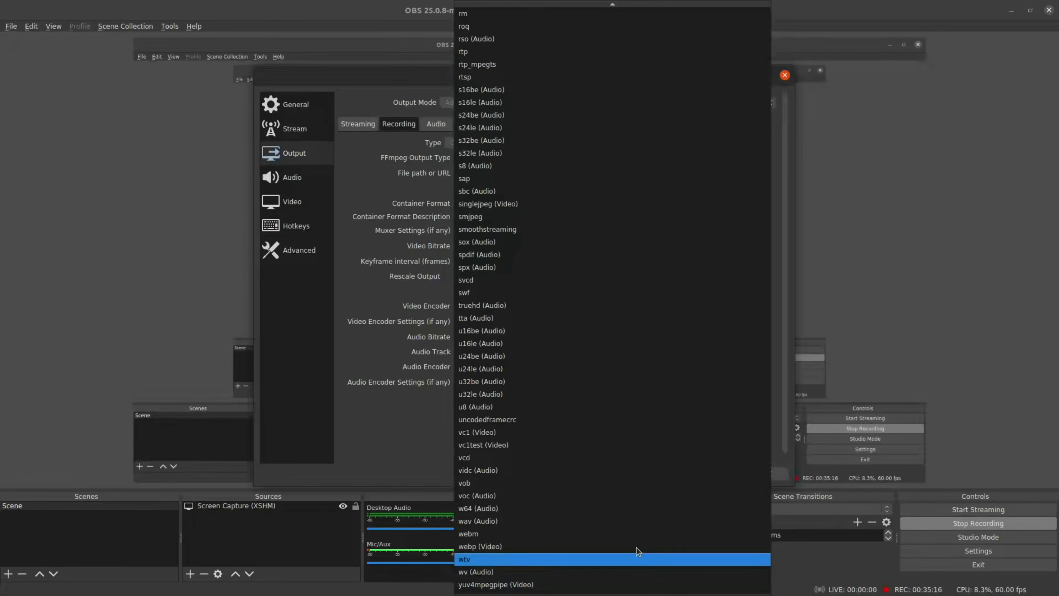
scroll(662, 275, up, 20)
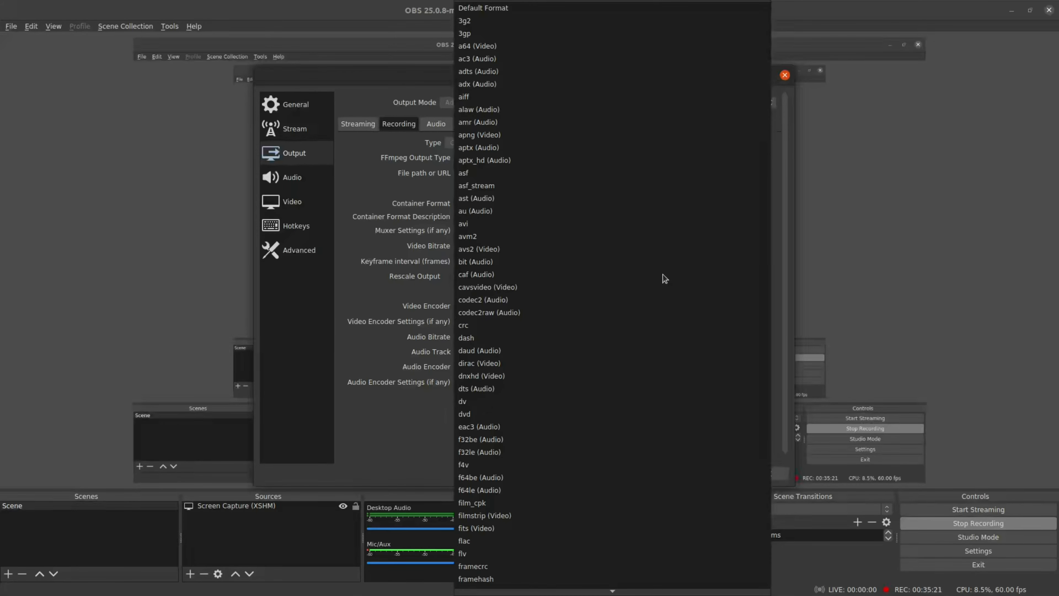
scroll(664, 279, down, 12)
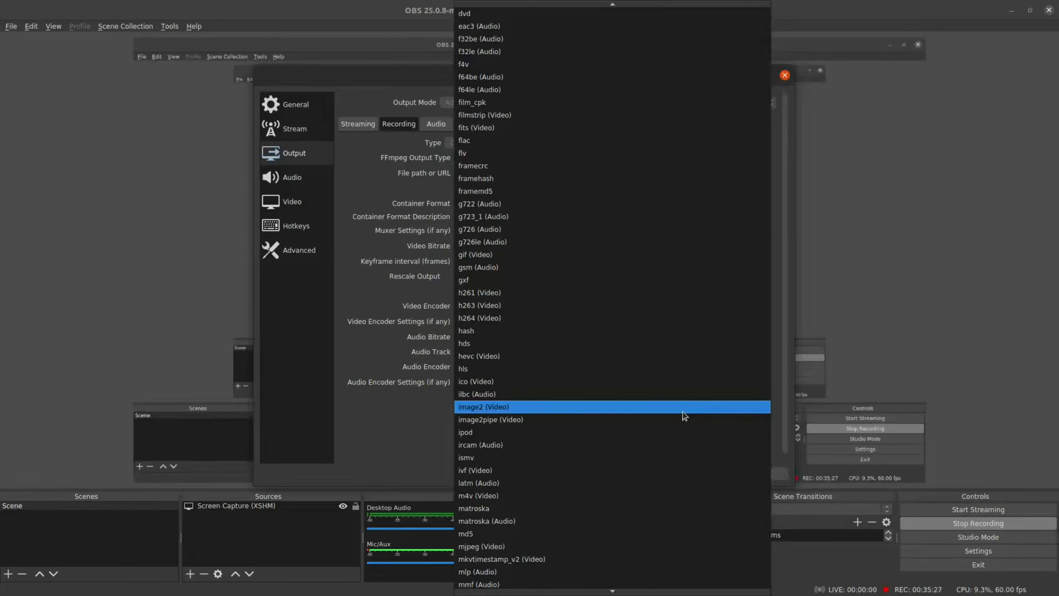
key(Escape)
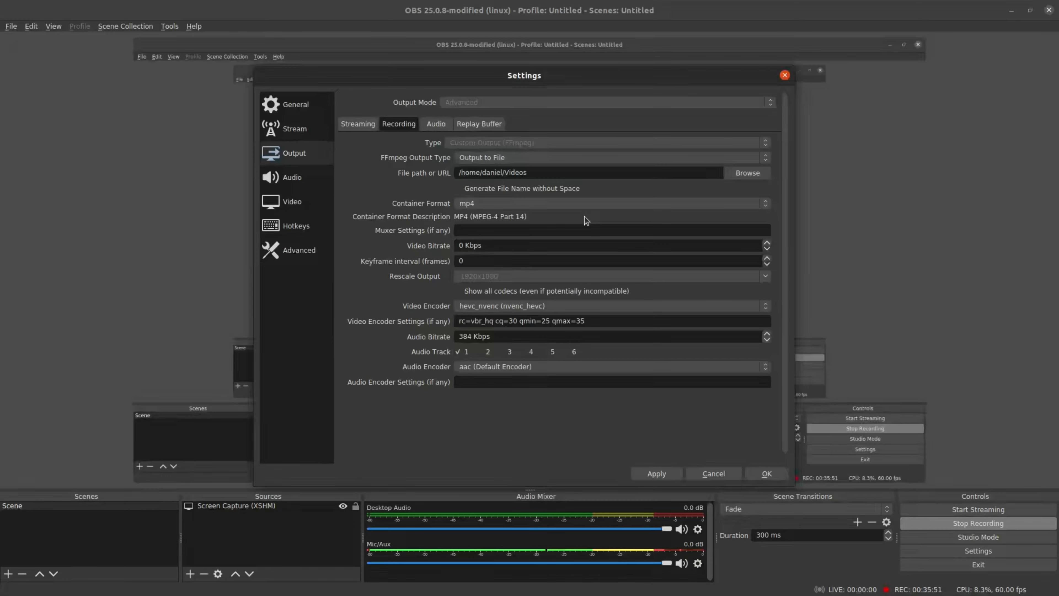
click(563, 206)
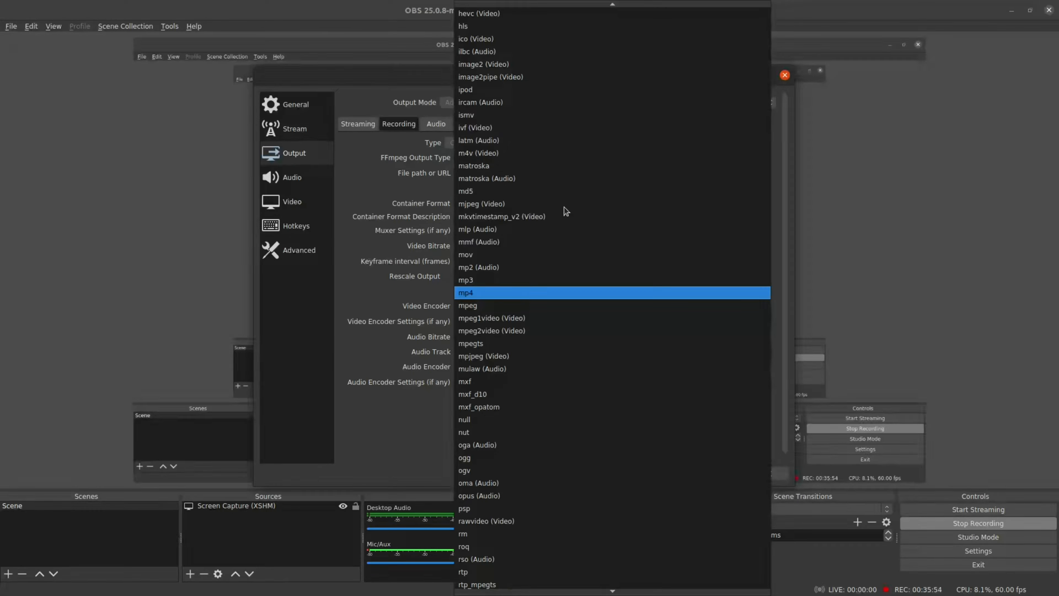
click(517, 291)
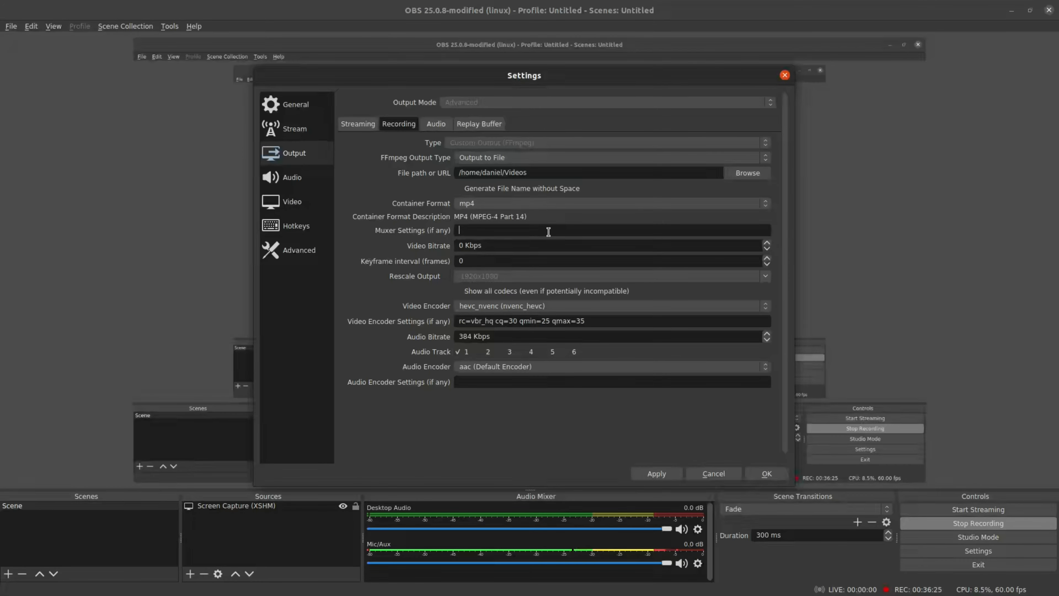
Step: Examine the video bitrate value in the recording settings
click(529, 242)
click(516, 249)
drag(502, 245, 448, 249)
click(545, 246)
double_click(462, 245)
click(504, 243)
Step: Try keyframe intervals of 120 and 2 frames for the recording, and set the value back to 0
double_click(458, 260)
text(120)
drag(476, 261, 455, 264)
text(2)
drag(464, 262, 448, 267)
text(120)
double_click(483, 262)
text(0)
Step: Try keyframe intervals of 240 and 120 frames, and return the interval to 0
drag(467, 261, 457, 262)
text(240)
key(BackSpace)
text(120)
key(BackSpace)
key(BackSpace)
key(BackSpace)
text(0)
Step: Review the video encoder choices and select hevc_nvenc (nvenc_hevc) for the recording
click(628, 308)
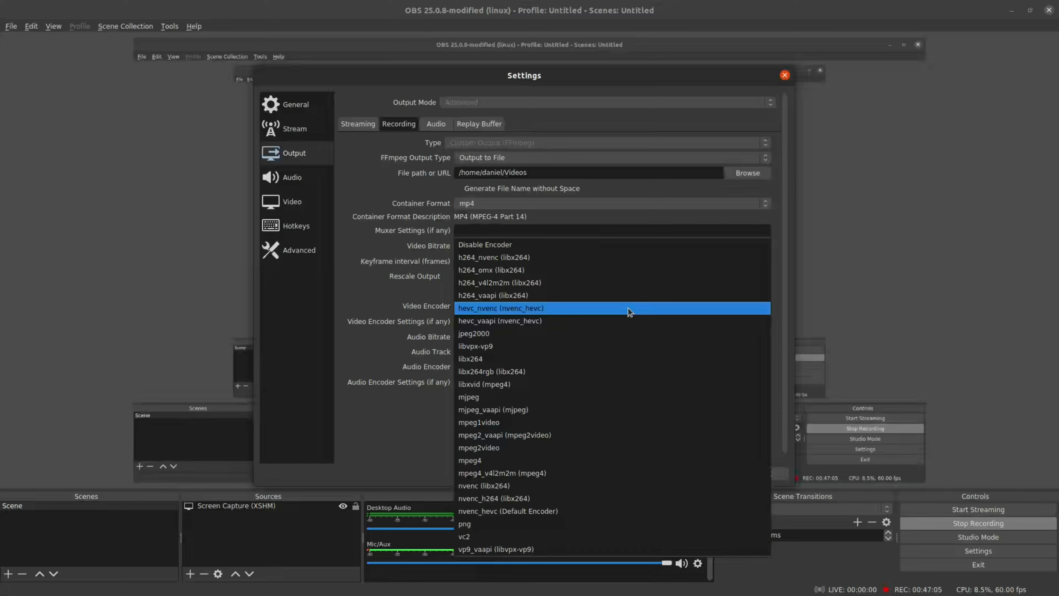
click(557, 309)
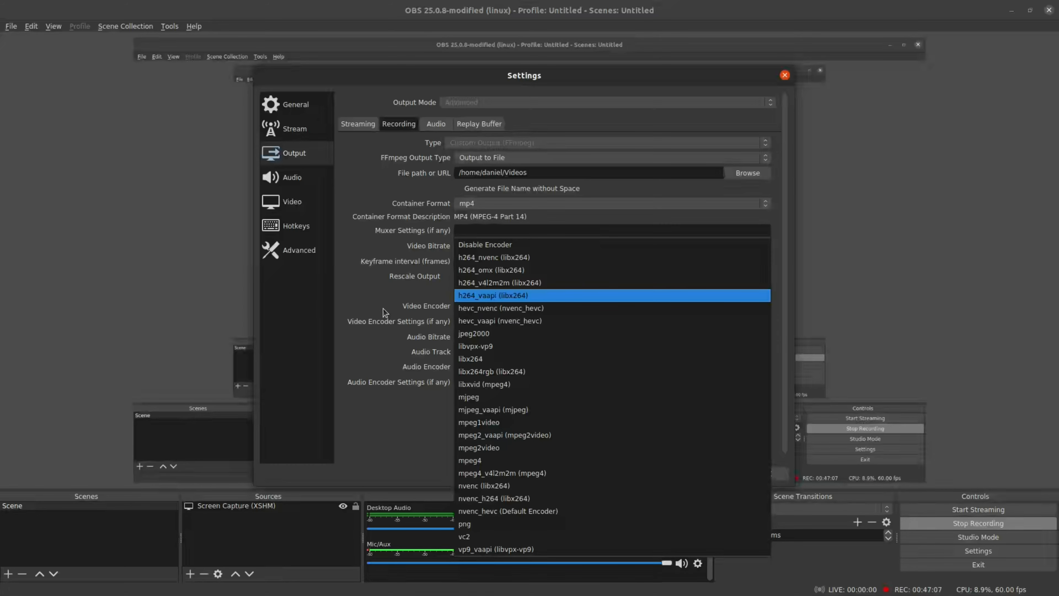
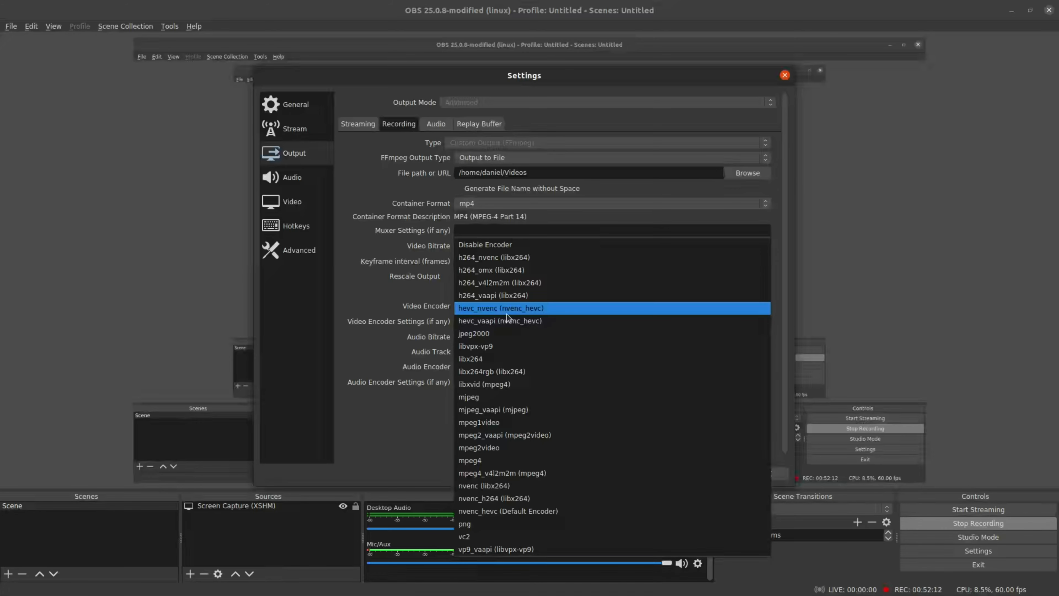
click(567, 309)
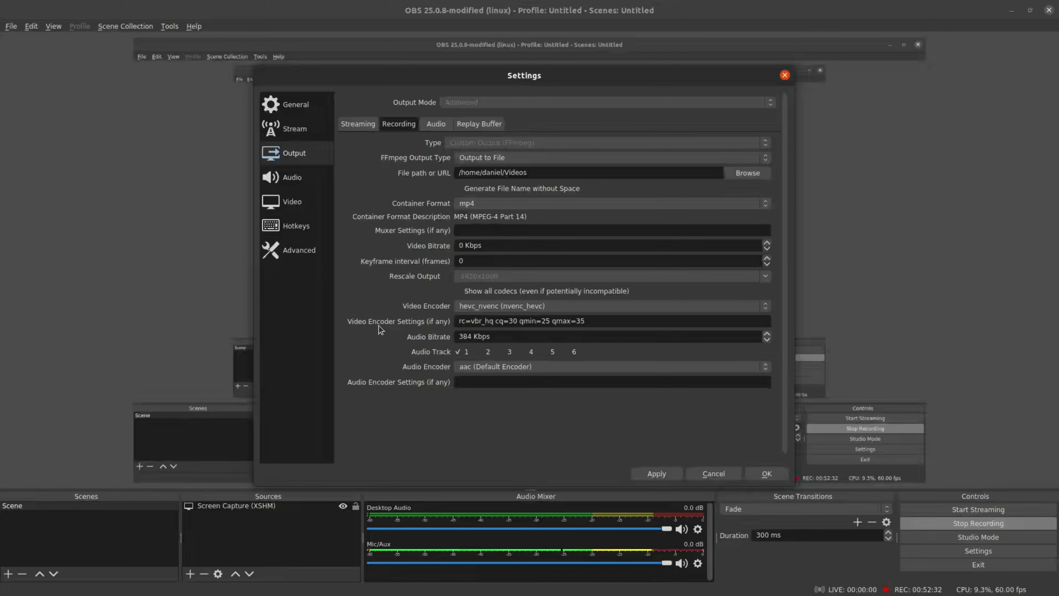
Step: Examine the rate control parameter rc=vbr_hq in the video encoder settings
click(600, 323)
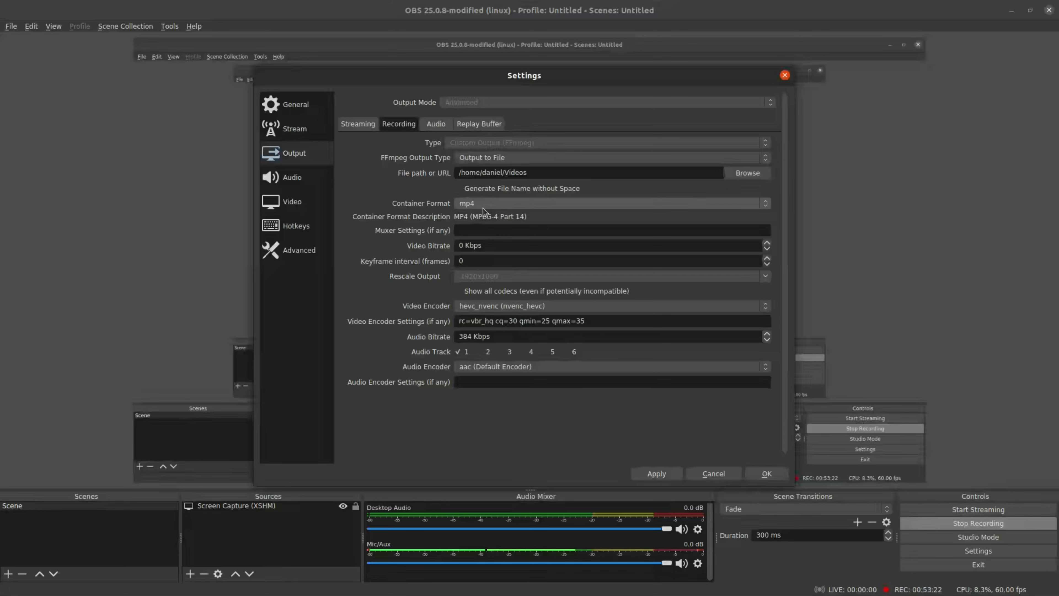
click(595, 321)
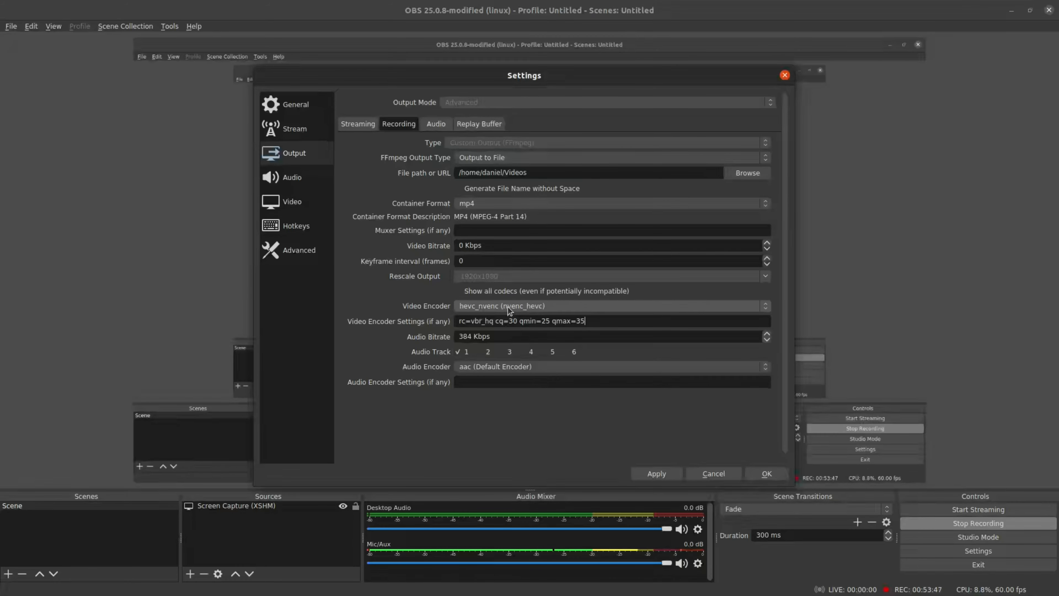
double_click(463, 320)
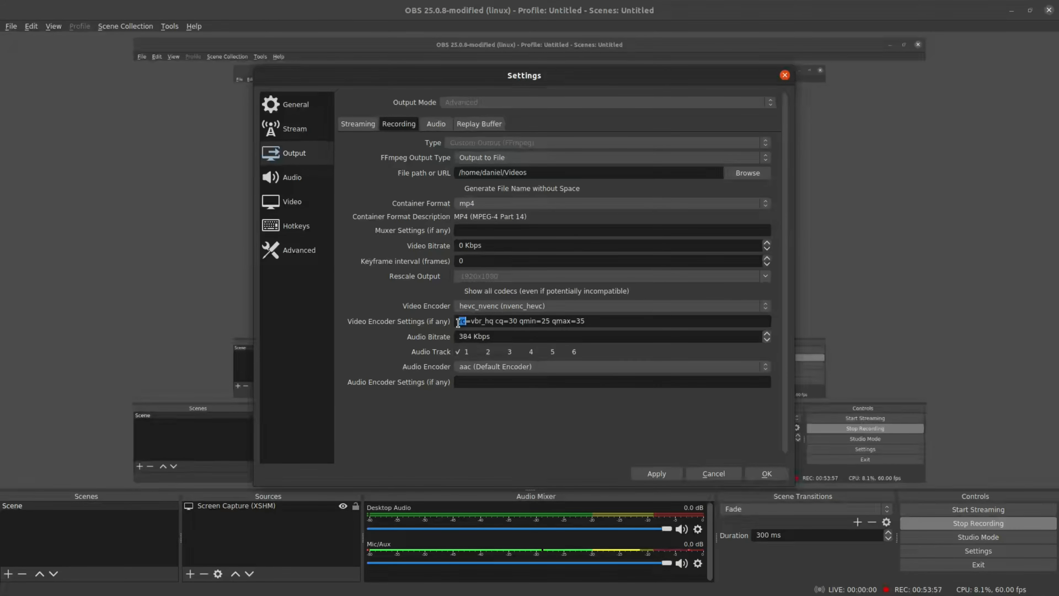
click(458, 322)
drag(470, 321, 482, 322)
click(472, 323)
drag(471, 323, 493, 322)
Step: Examine the cq, qmin and qmax quality parameters and the complete video encoder settings string
click(496, 321)
drag(496, 320, 518, 321)
double_click(510, 321)
drag(509, 324, 515, 323)
click(510, 320)
double_click(527, 321)
drag(539, 320, 586, 321)
click(587, 322)
drag(609, 320, 455, 325)
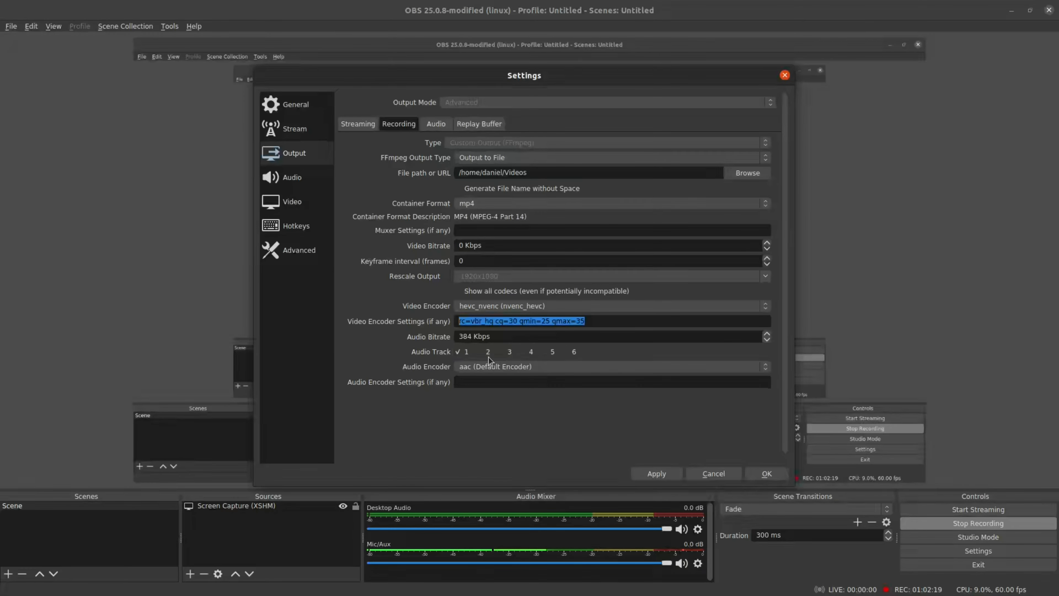
Step: Check the audio bitrate used for the recording
click(562, 339)
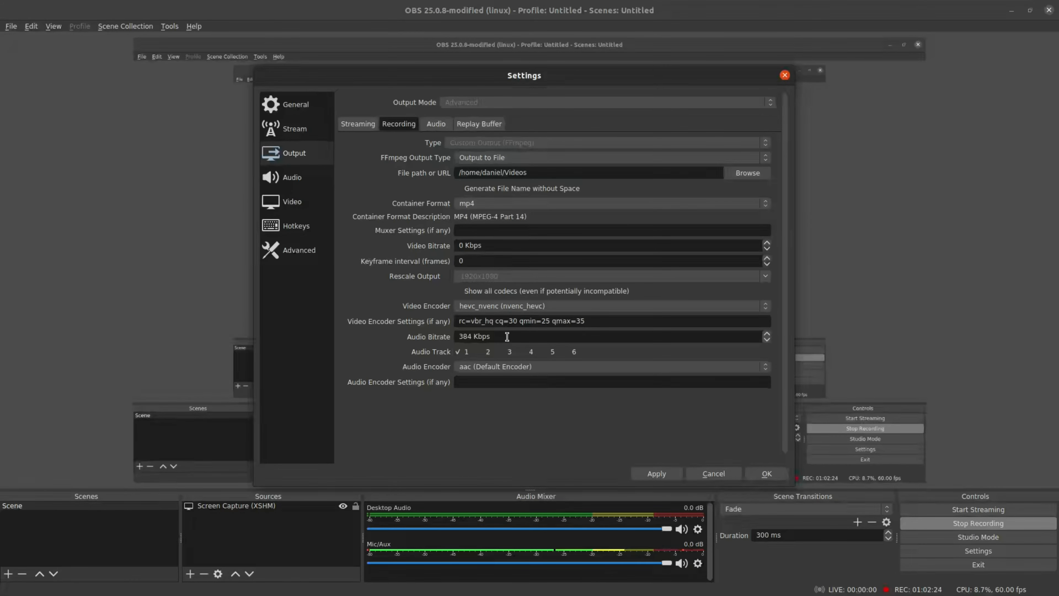
drag(507, 336, 458, 337)
click(504, 336)
drag(501, 338, 459, 337)
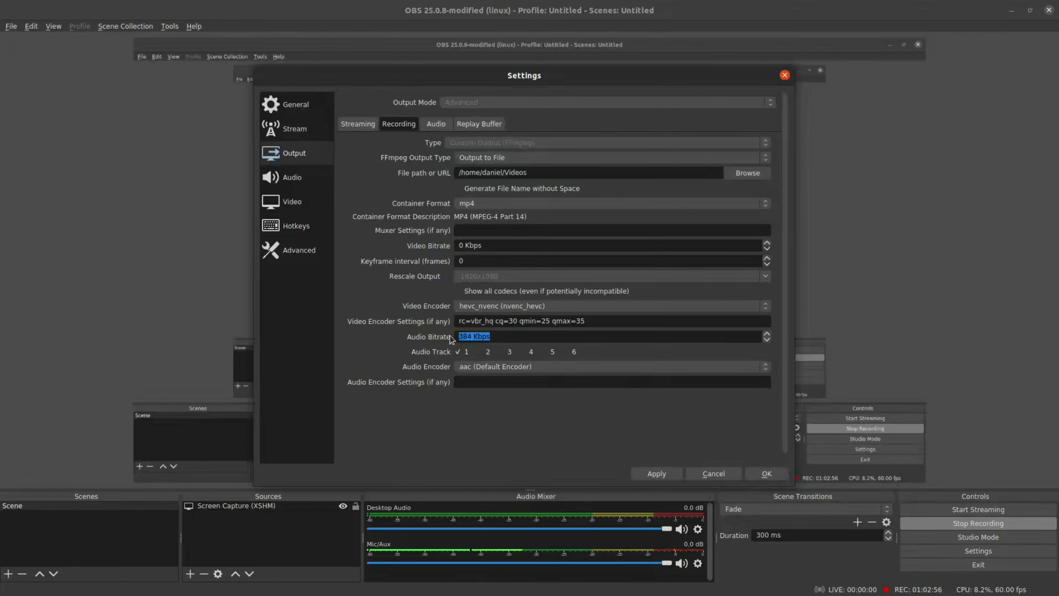
click(509, 338)
Step: Select aac (Default Encoder) as the recording's audio encoder and confirm the OBS settings
click(653, 368)
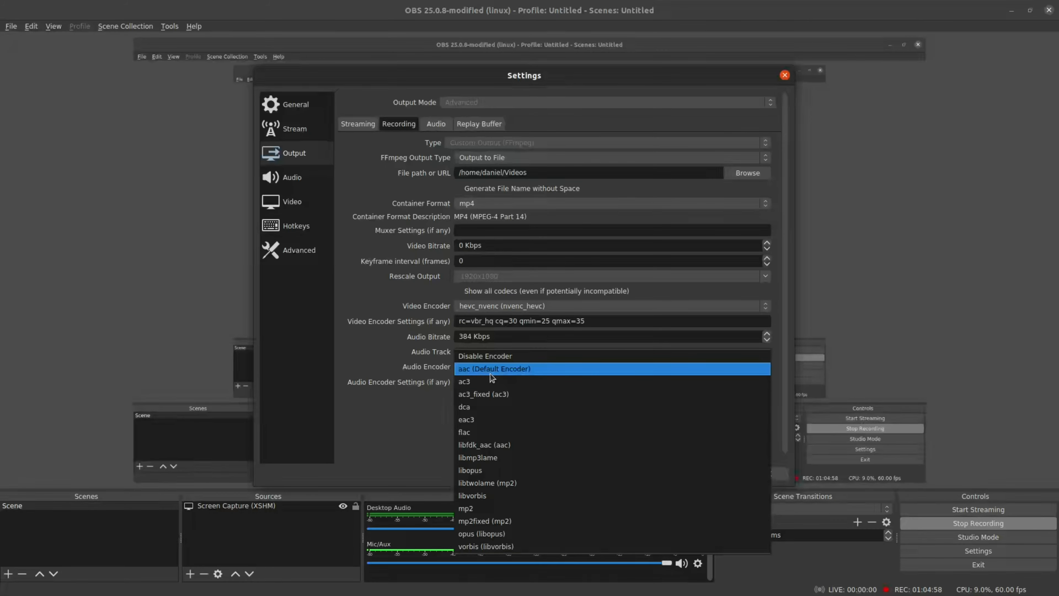
click(548, 368)
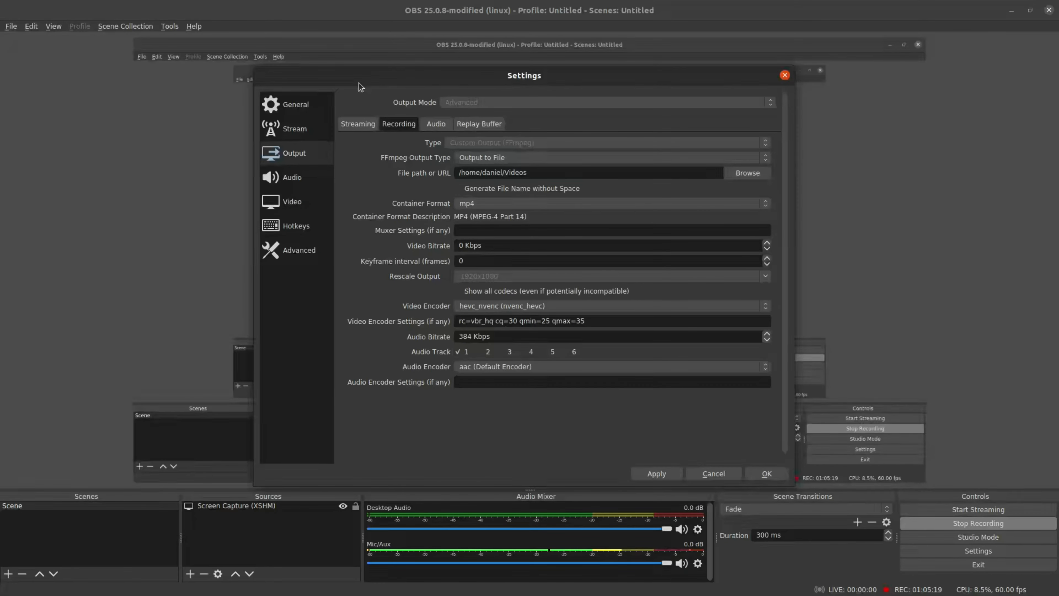
click(766, 475)
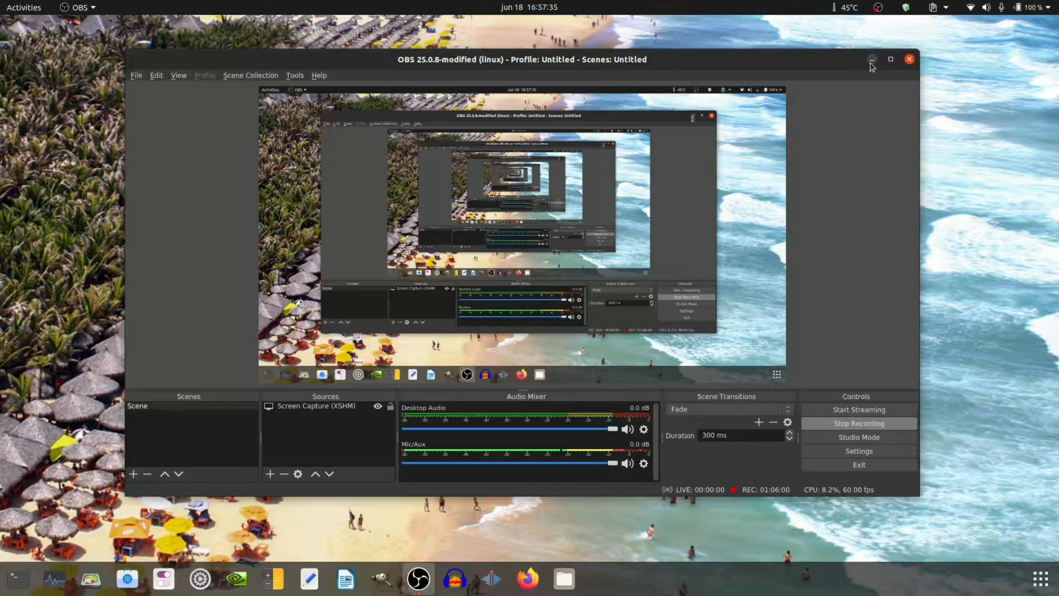
Step: Minimize the OBS window and open the OBS indicator's menu with the recording controls
click(871, 60)
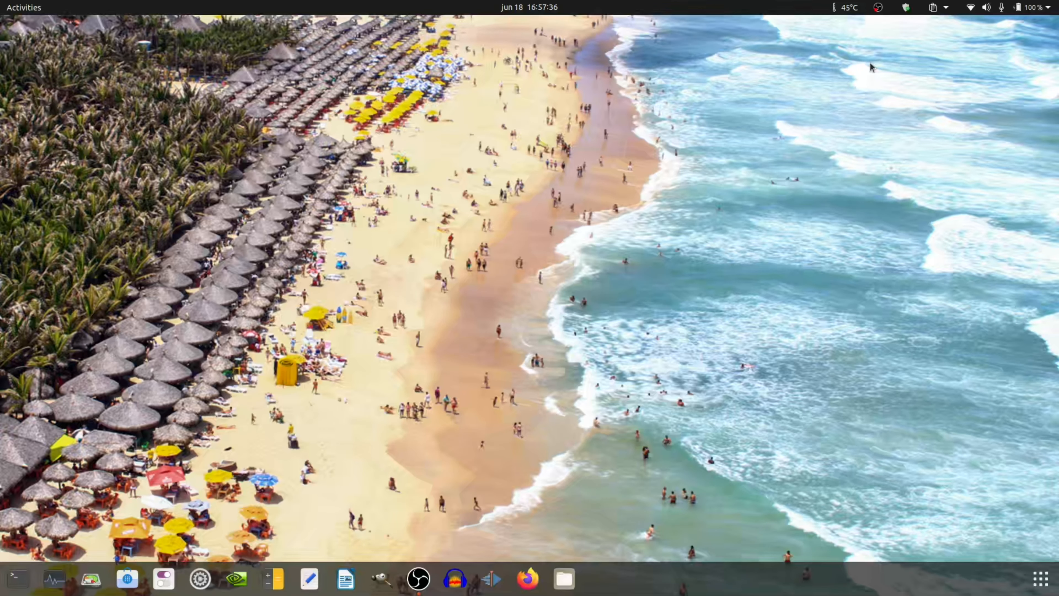
click(879, 9)
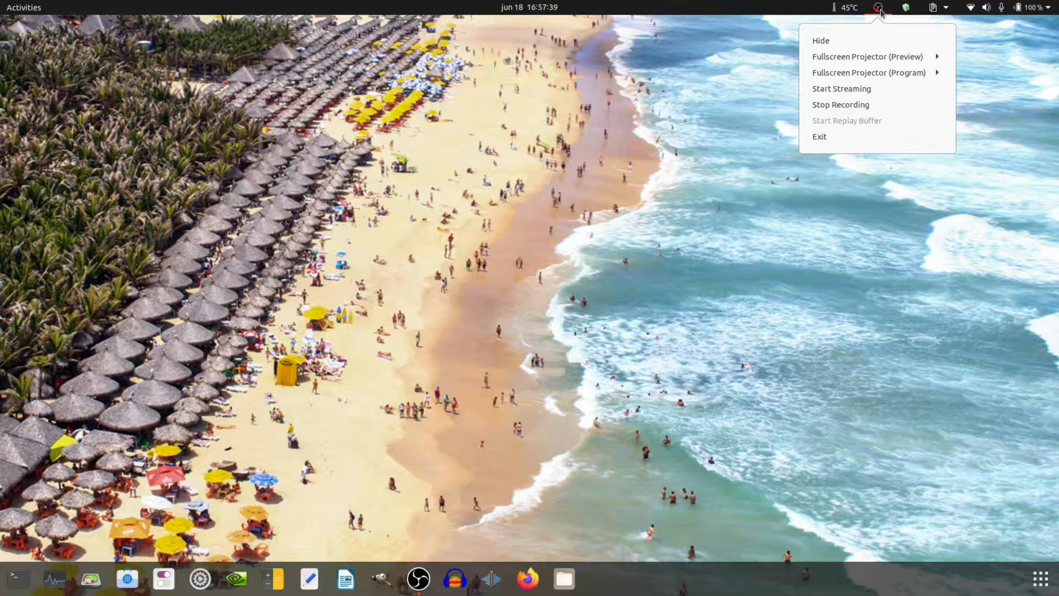